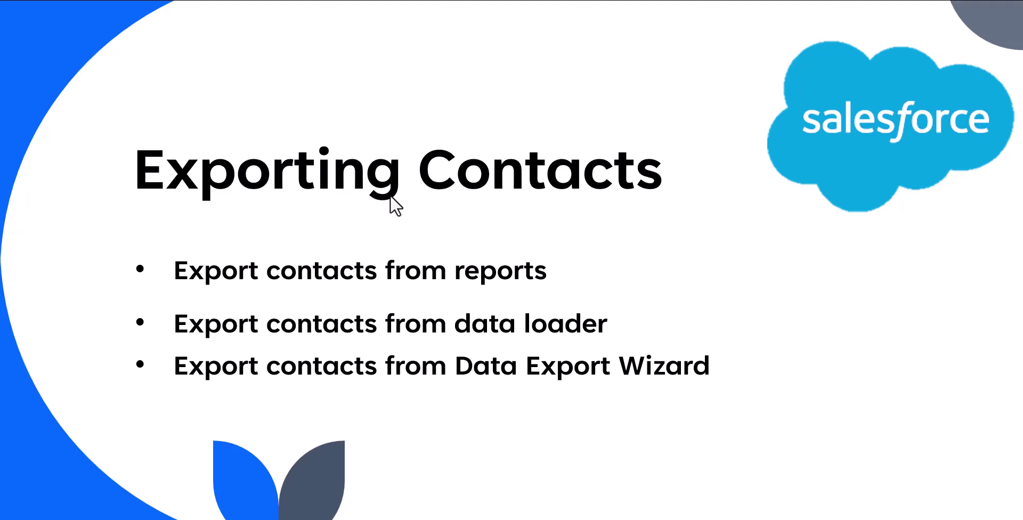
# End the slideshow and switch to the browser showing Salesforce Setup Home
pyautogui.hotkey('alt', 'Tab')
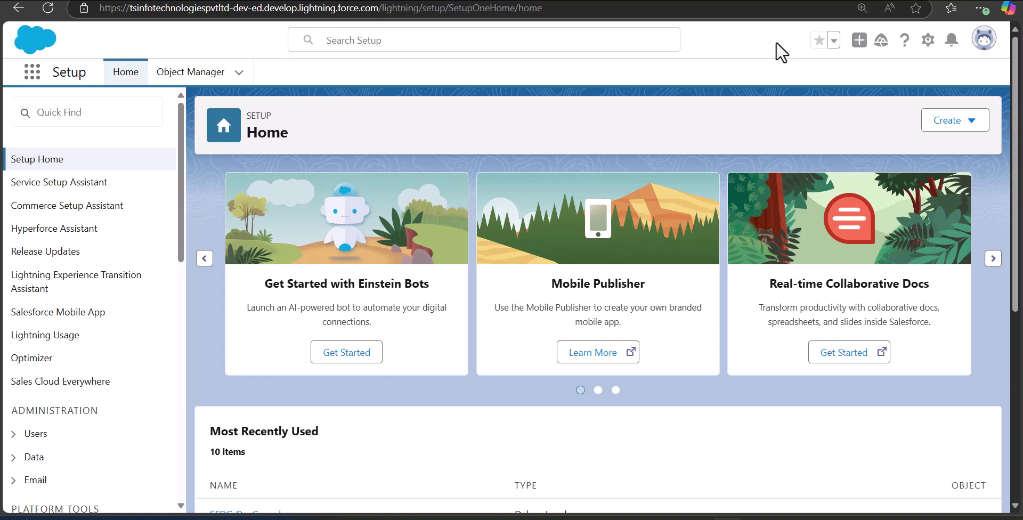
# Search 'ports' in the App Launcher, go to Reports and begin a new report
pyautogui.click(39, 80)
pyautogui.write('ports')
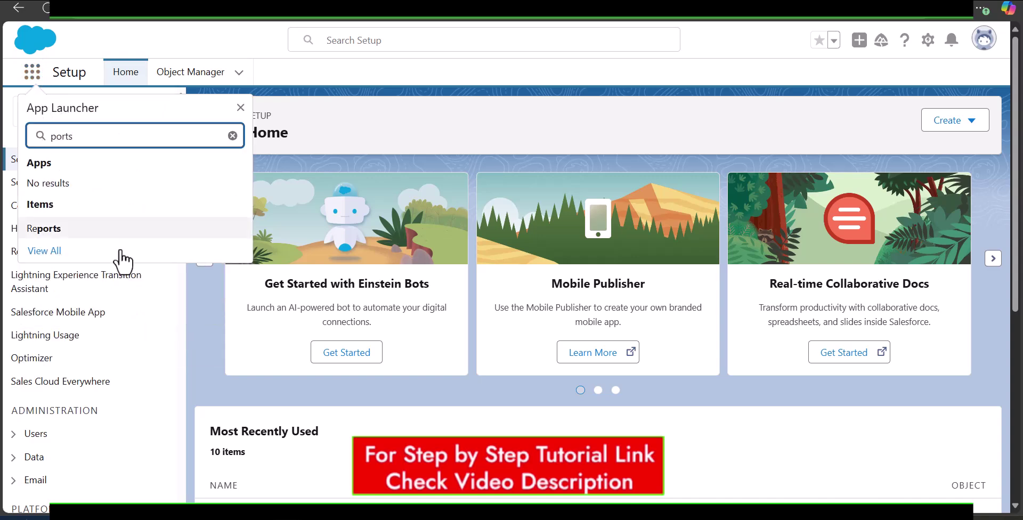
pyautogui.click(84, 235)
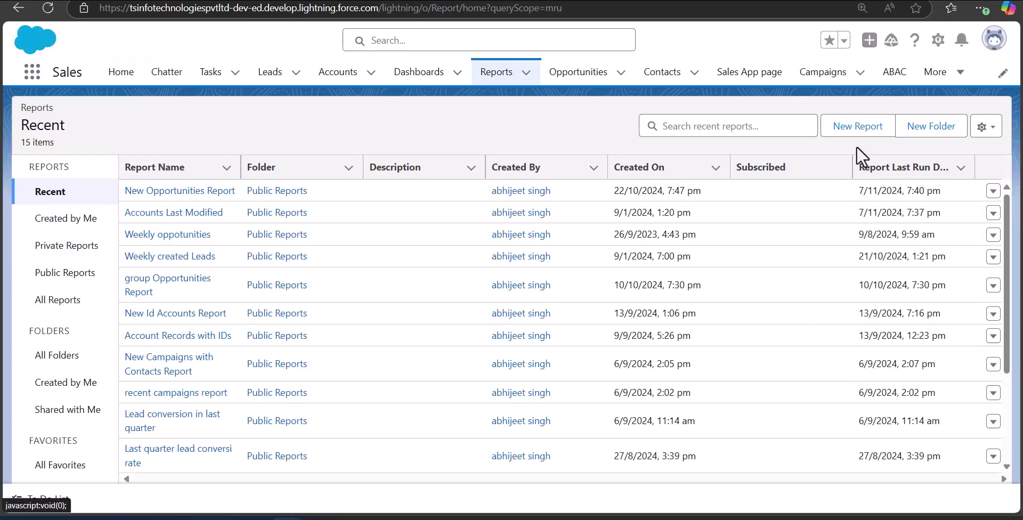
pyautogui.click(841, 136)
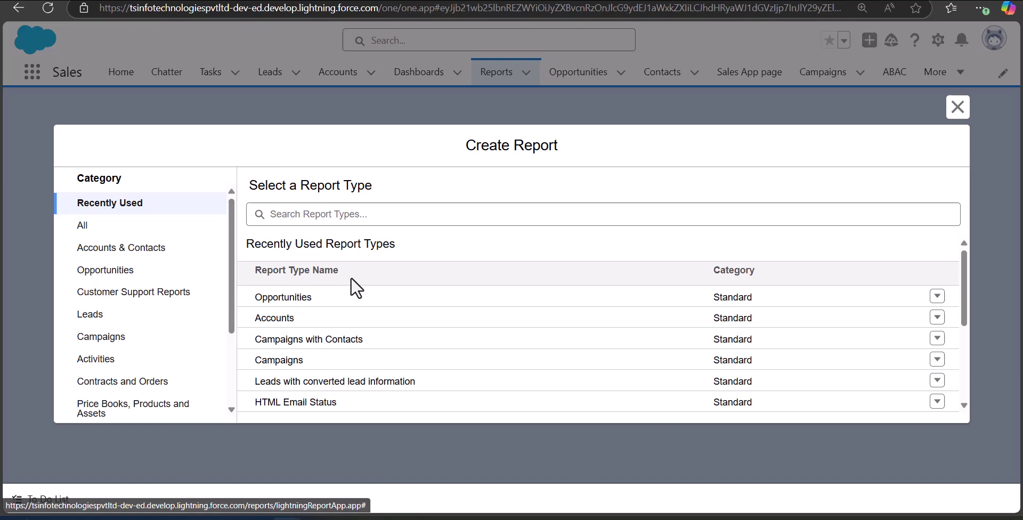
# Pick the Contacts & Accounts report type under Accounts & Contacts and start the report
pyautogui.click(118, 261)
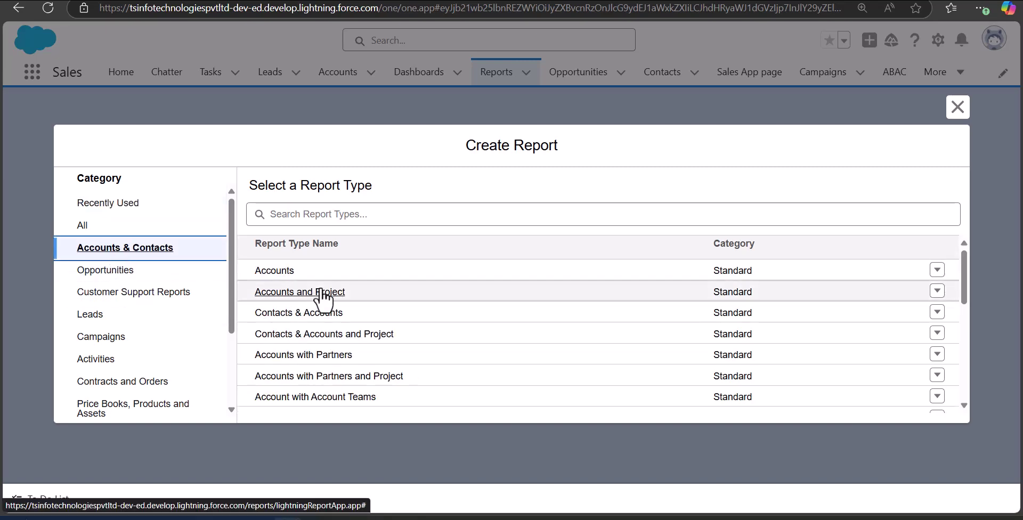
pyautogui.scroll(-2, 346, 287)
pyautogui.scroll(2, 346, 294)
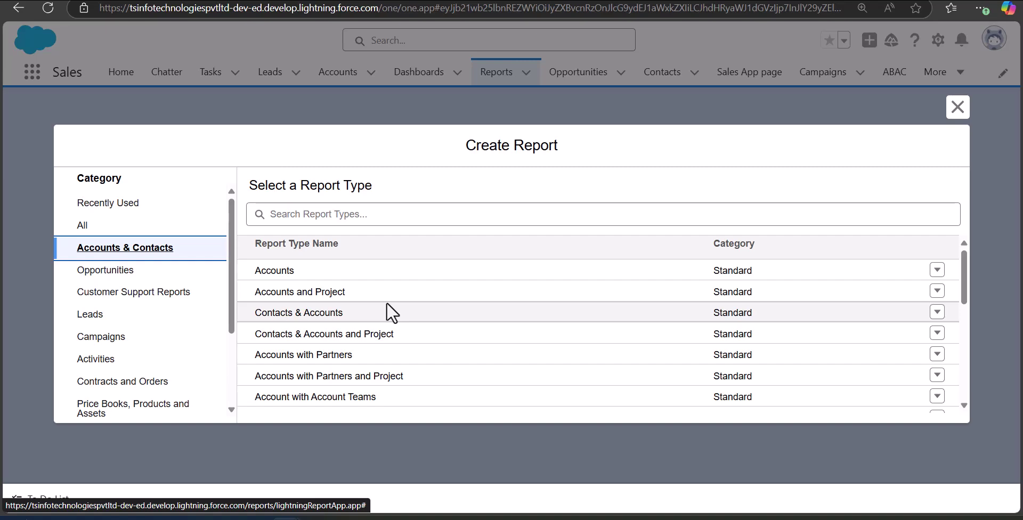
pyautogui.scroll(-5, 571, 313)
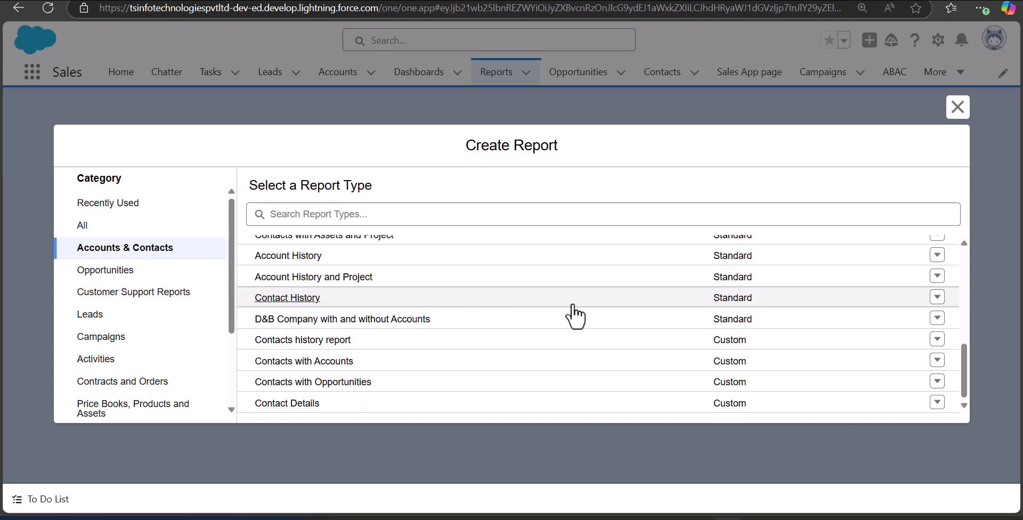
pyautogui.scroll(4, 436, 312)
pyautogui.scroll(2, 347, 283)
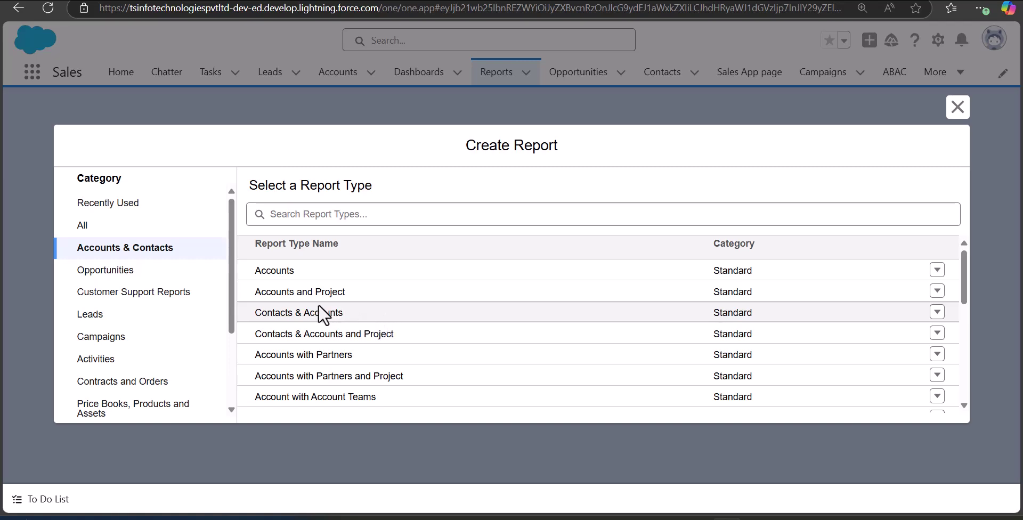
pyautogui.click(302, 313)
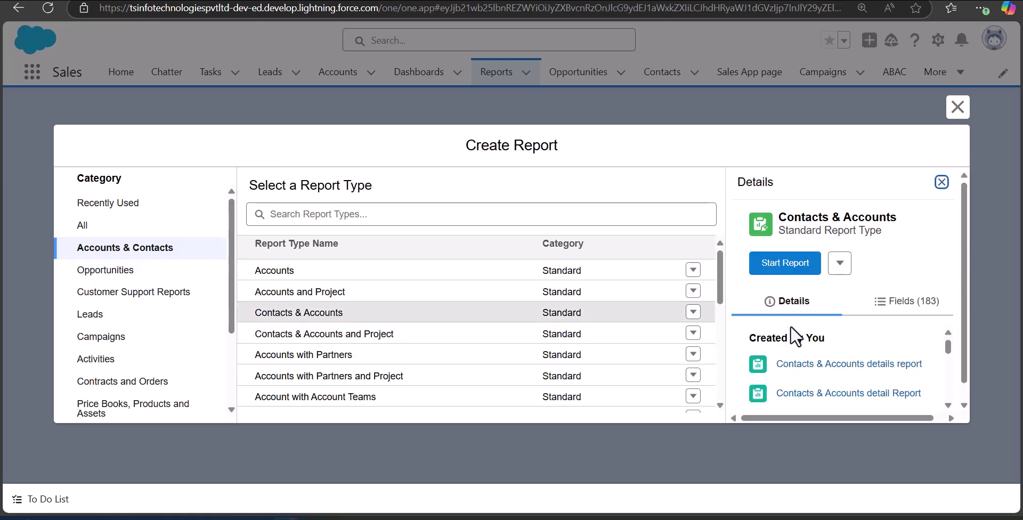
pyautogui.click(773, 282)
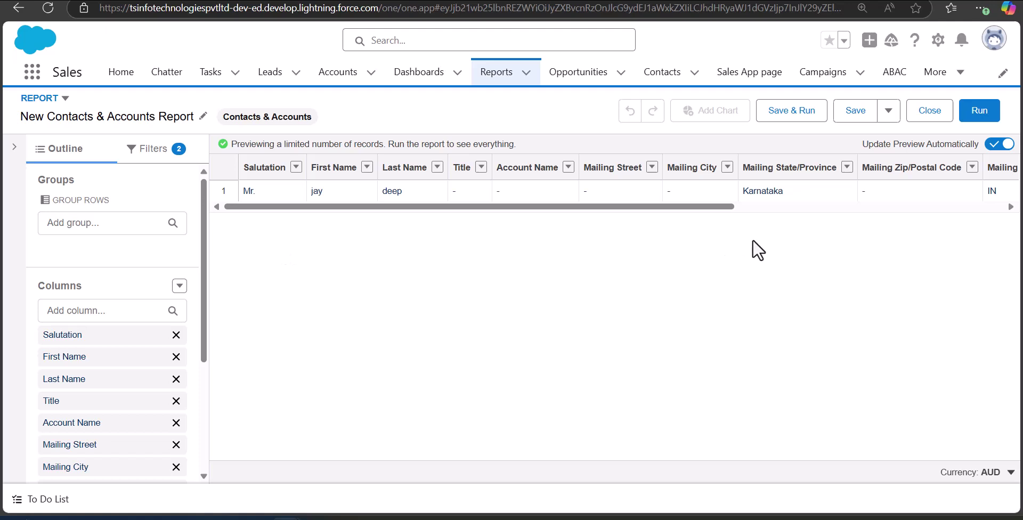
# Keep the Show Me filter on My contacts and set Created Date to All Time
pyautogui.click(149, 151)
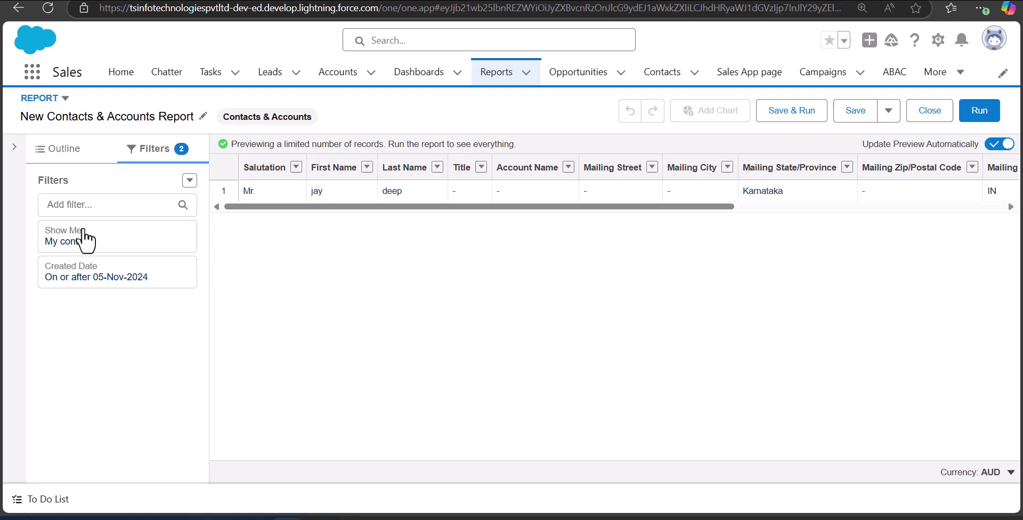
pyautogui.click(113, 250)
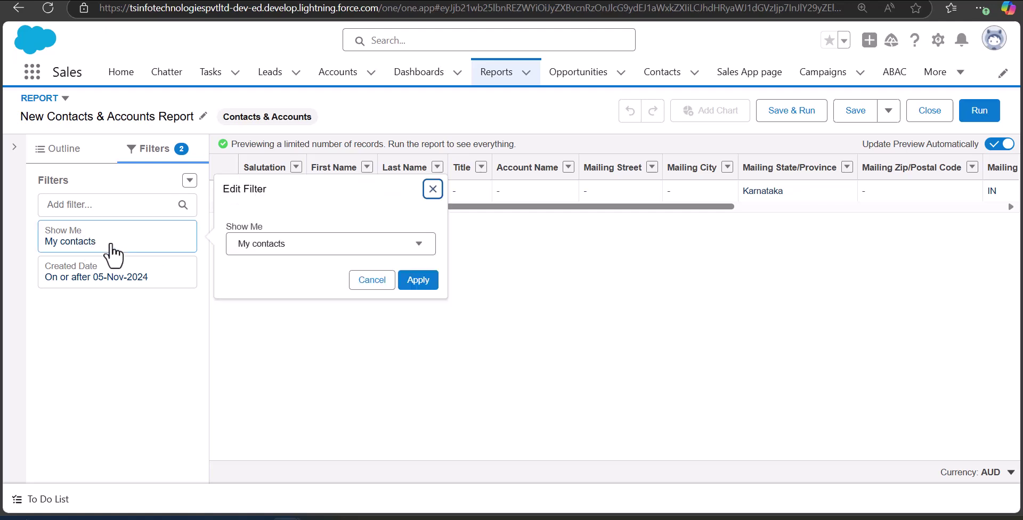
pyautogui.click(418, 280)
pyautogui.click(98, 286)
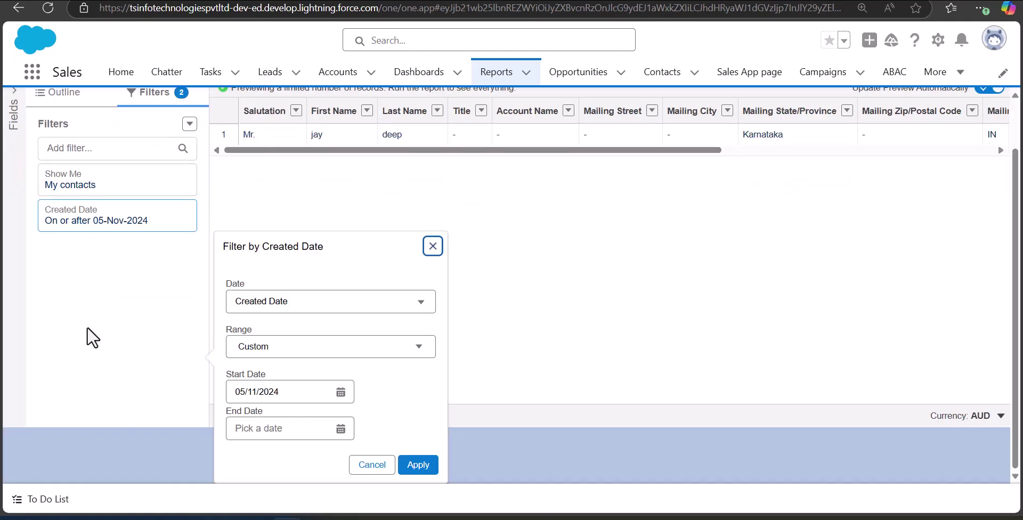
pyautogui.click(358, 310)
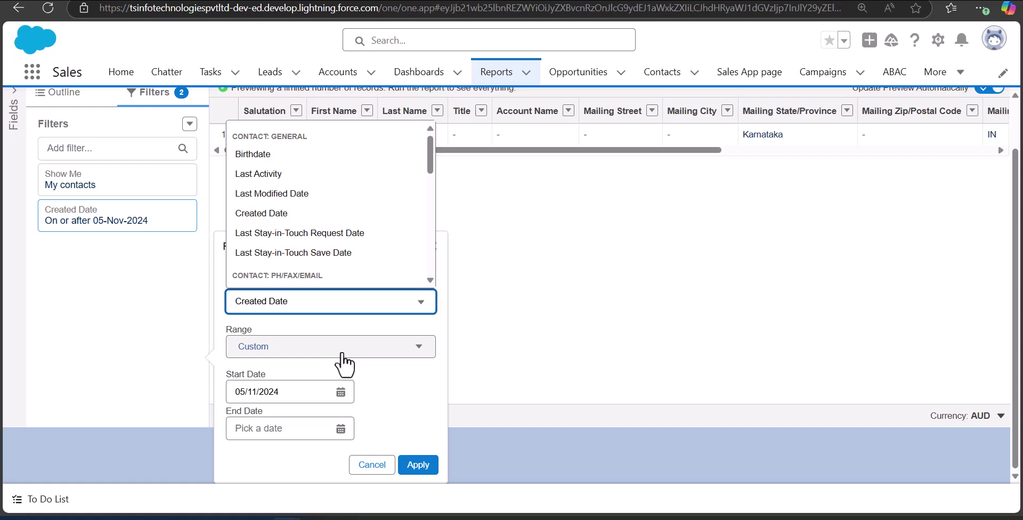
pyautogui.click(397, 354)
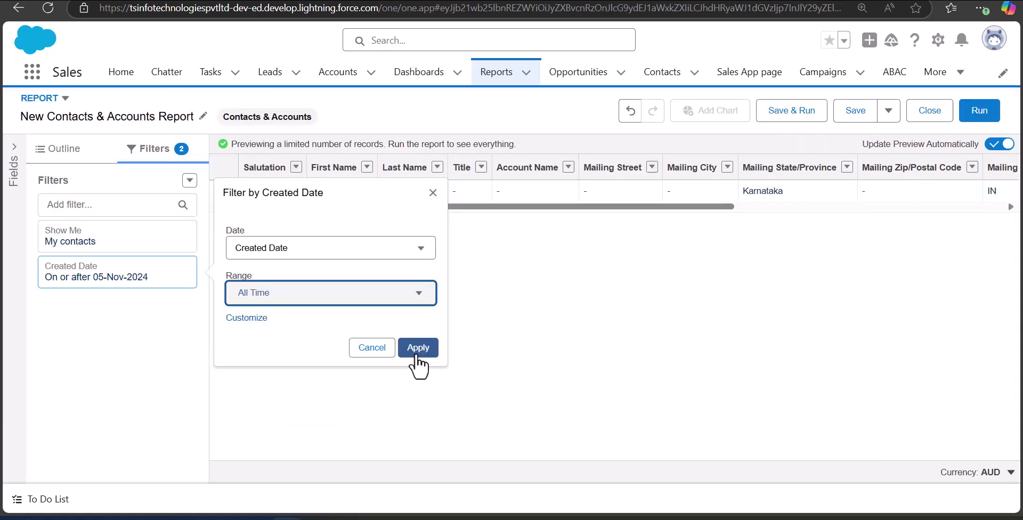
pyautogui.click(416, 354)
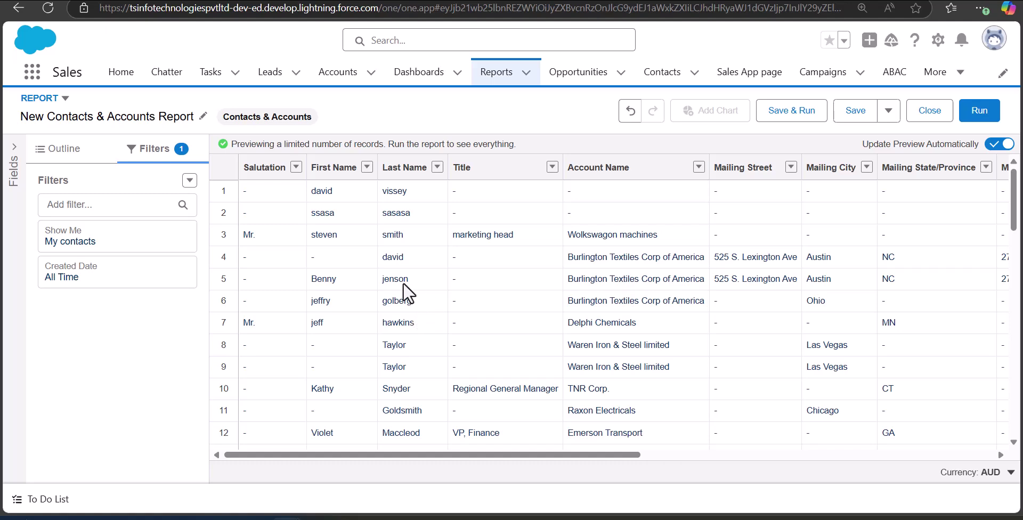
pyautogui.scroll(-7, 404, 281)
pyautogui.scroll(8, 511, 229)
# Review the report columns, keeping Salutation, and run the report to list all 72 contacts
pyautogui.click(59, 148)
pyautogui.scroll(-1, 165, 352)
pyautogui.scroll(-1, 165, 352)
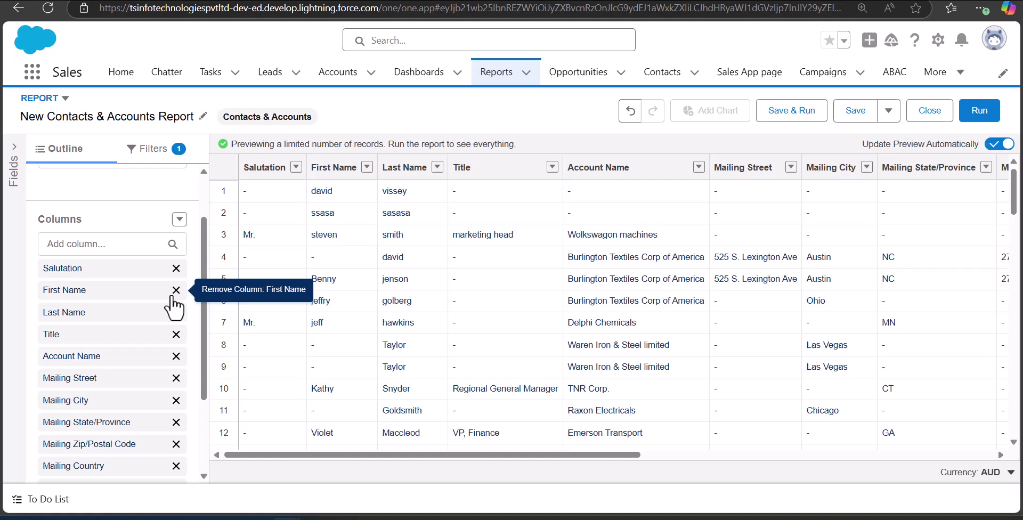
pyautogui.click(176, 268)
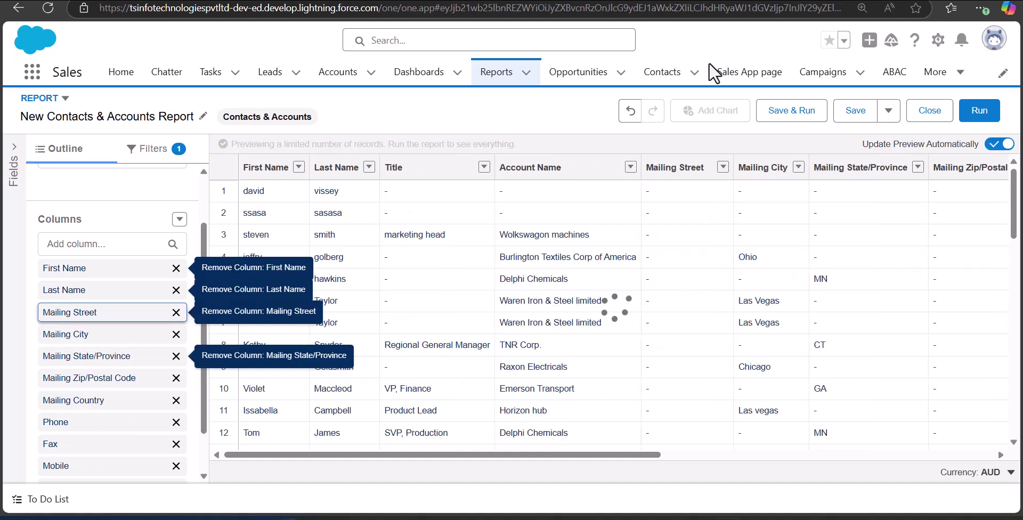
pyautogui.click(630, 111)
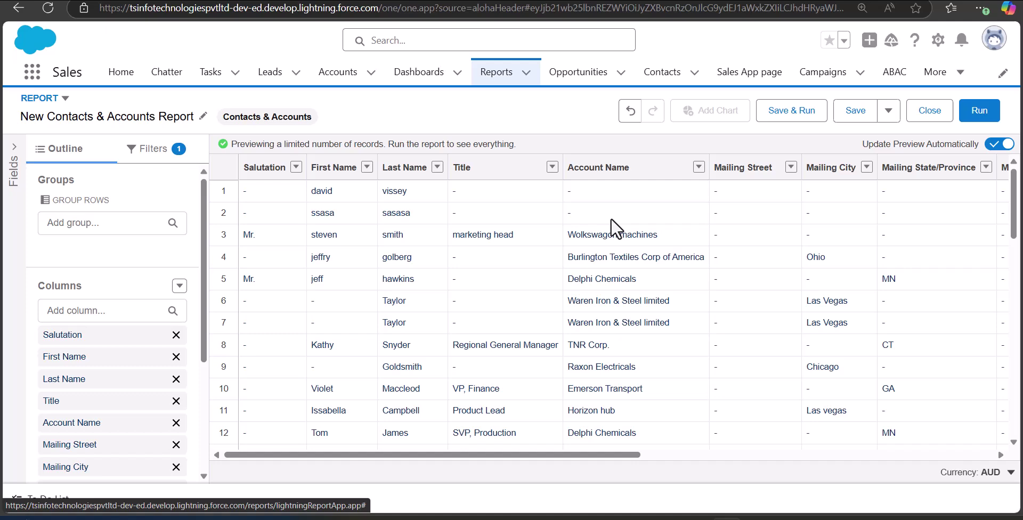
pyautogui.click(889, 110)
pyautogui.click(889, 112)
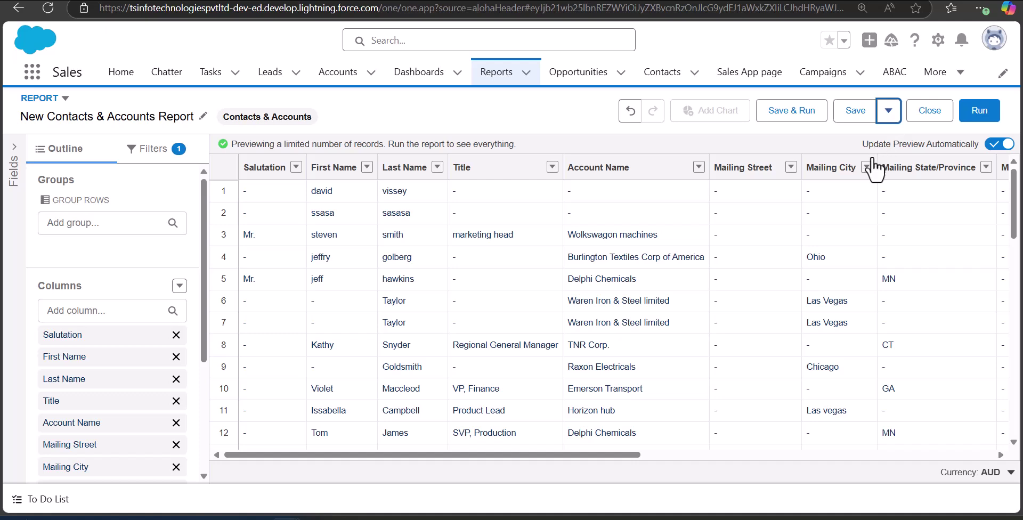
pyautogui.click(983, 118)
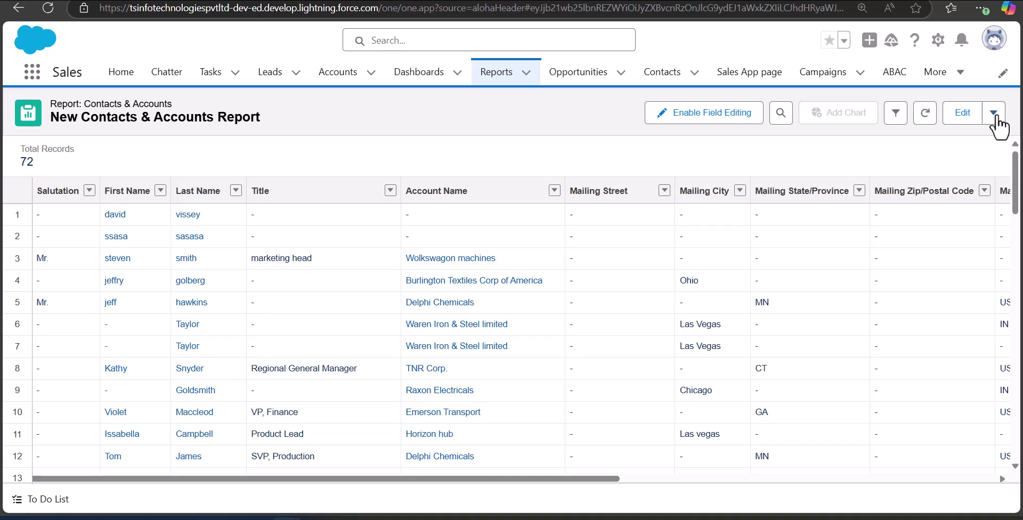
# Export the report as Comma Delimited .csv and open report1731423288953.csv in Excel
pyautogui.click(994, 114)
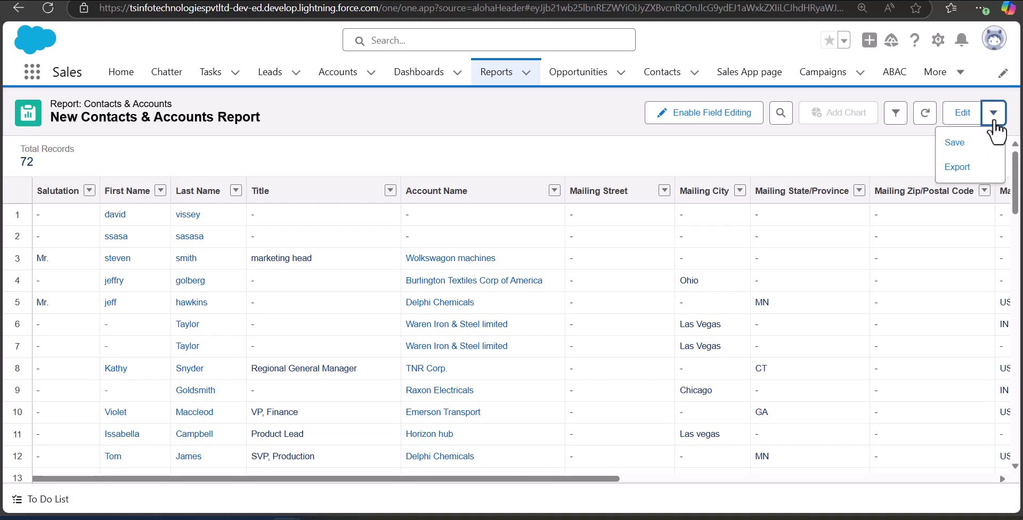
pyautogui.click(957, 167)
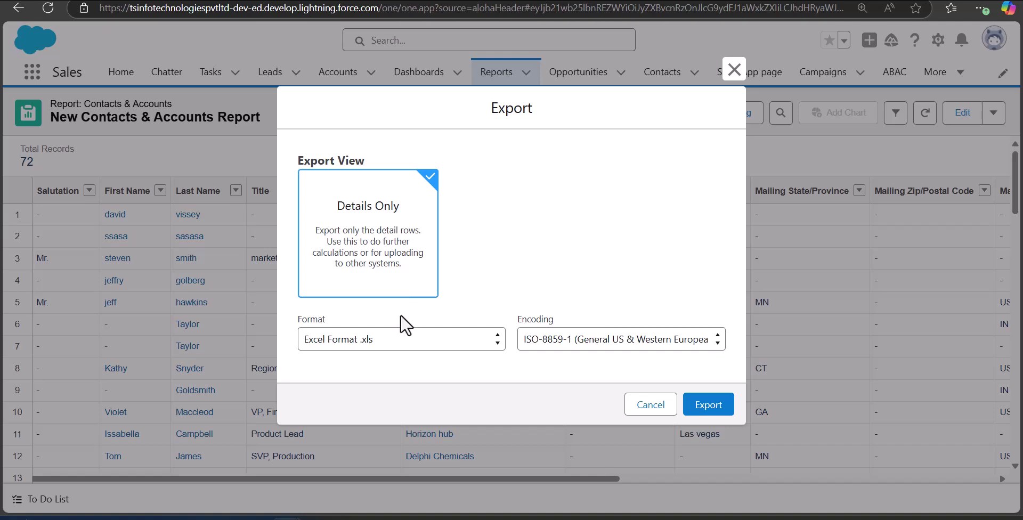
pyautogui.click(495, 344)
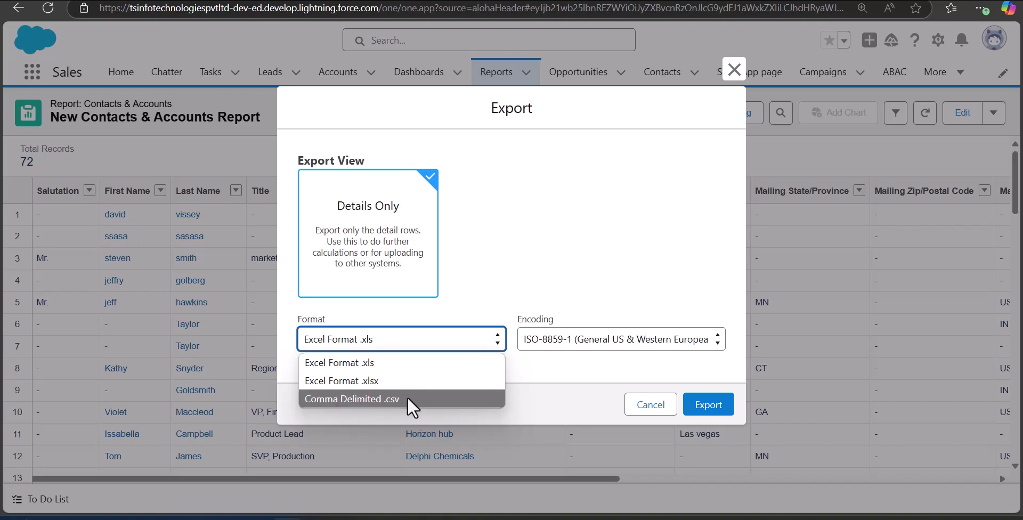
pyautogui.click(373, 399)
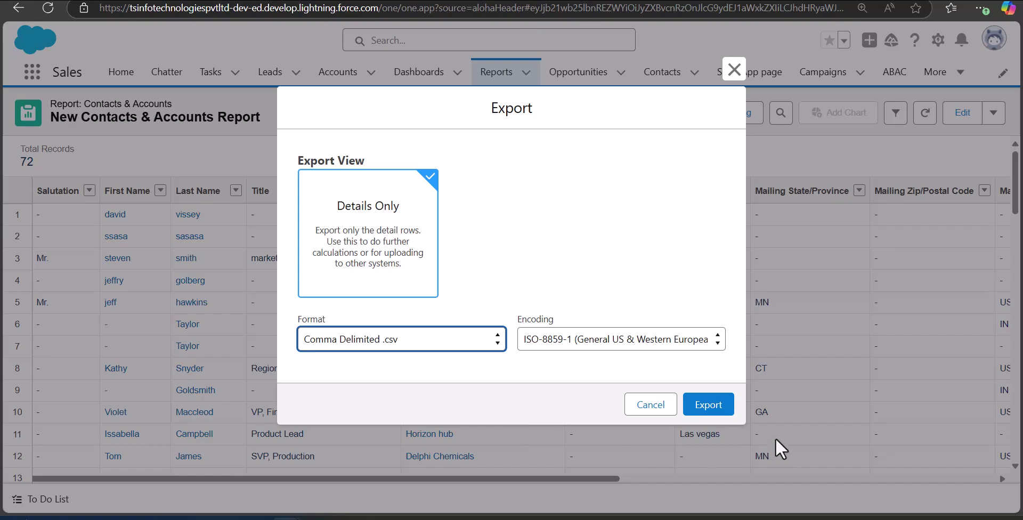
pyautogui.click(712, 417)
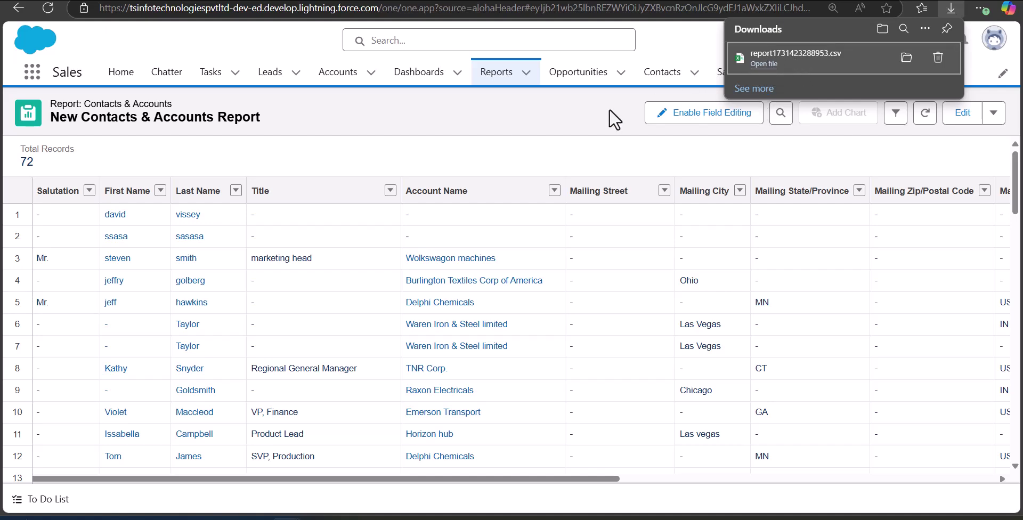
pyautogui.click(774, 57)
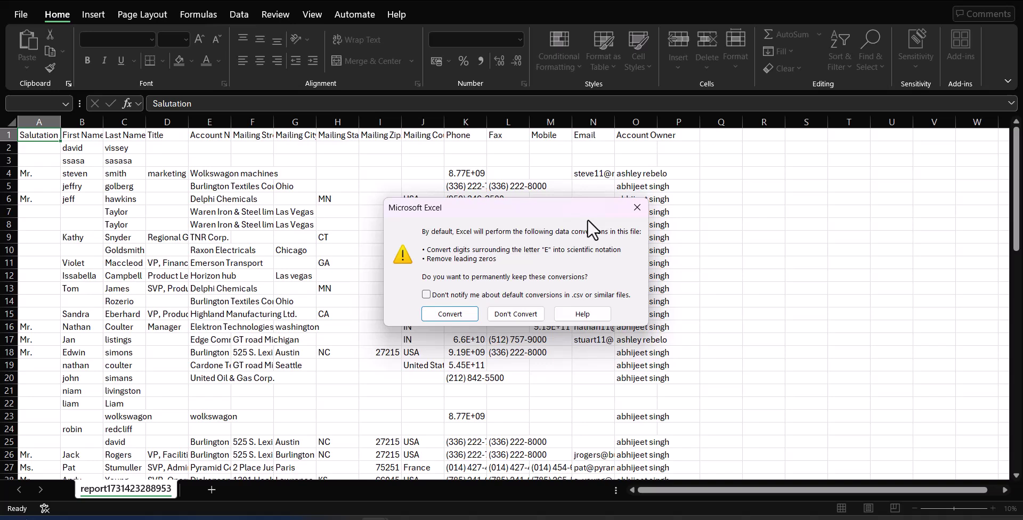
# Dismiss Excel's data conversion prompt and widen column D so Title entries read fully
pyautogui.click(637, 208)
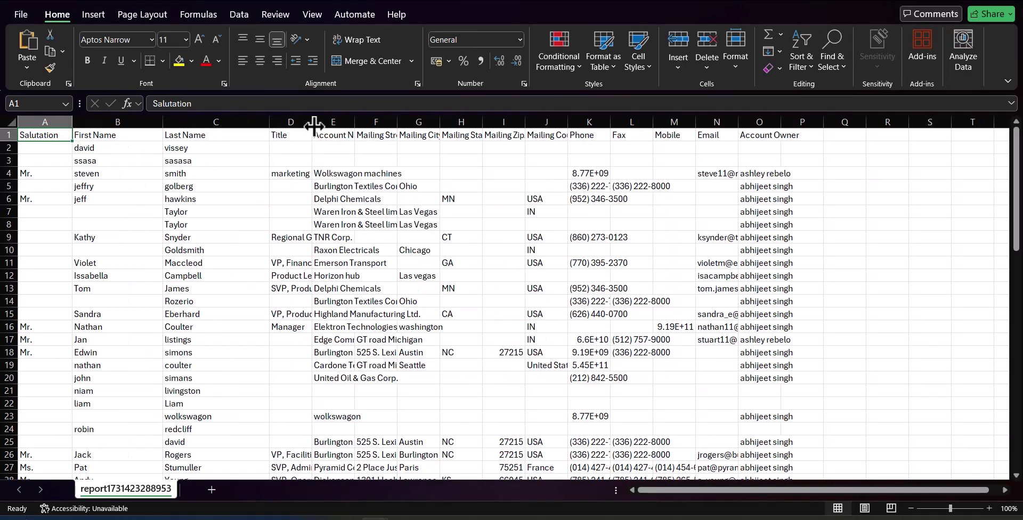
pyautogui.moveTo(315, 126); pyautogui.dragTo(400, 127)
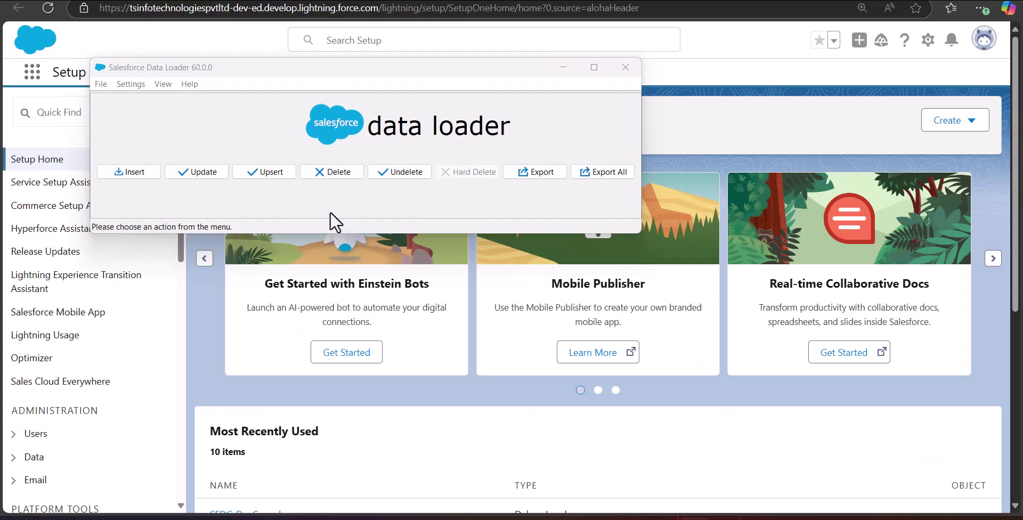
# Start a Data Loader export and log in to the org
pyautogui.moveTo(366, 73); pyautogui.dragTo(407, 102)
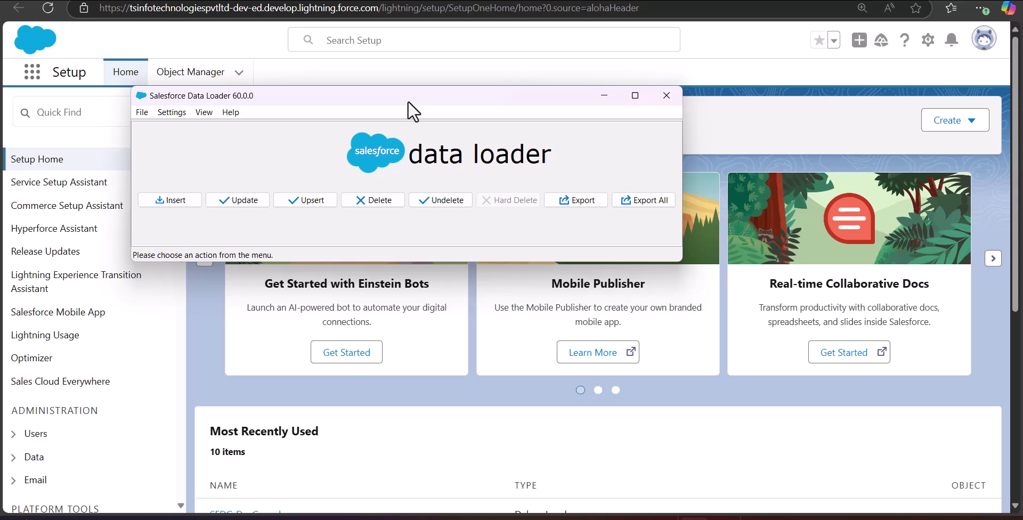
pyautogui.click(572, 202)
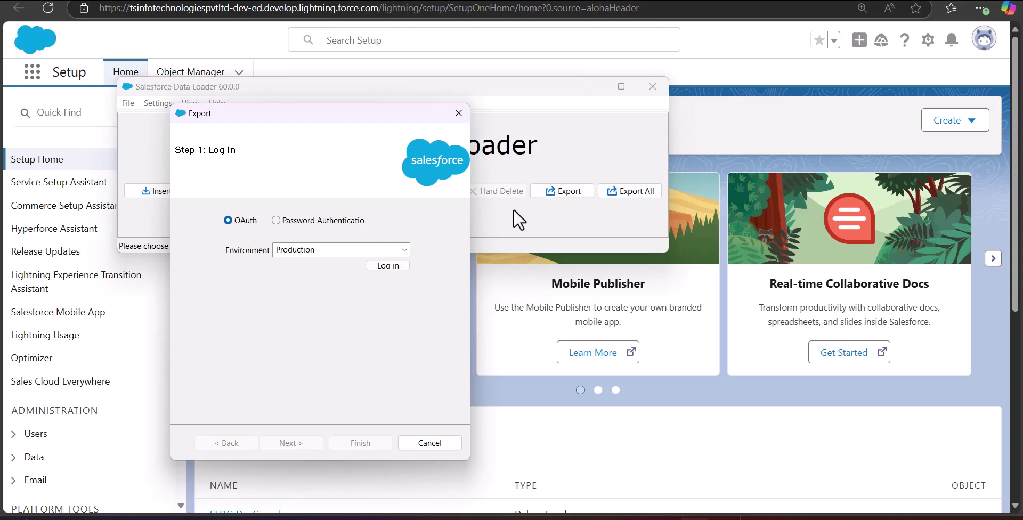
pyautogui.click(392, 265)
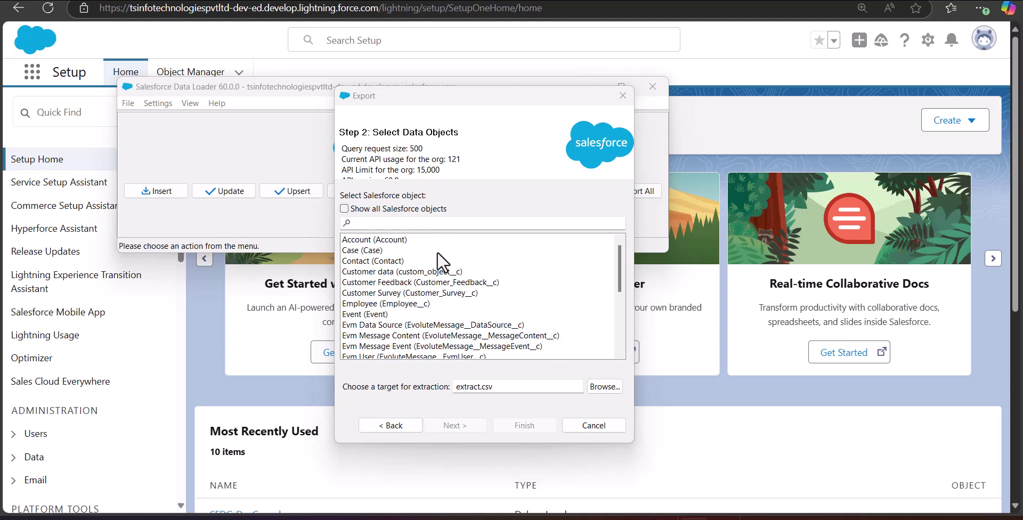
# Select Contact as the export object, name the target Contactxtract.csv, and continue
pyautogui.click(401, 260)
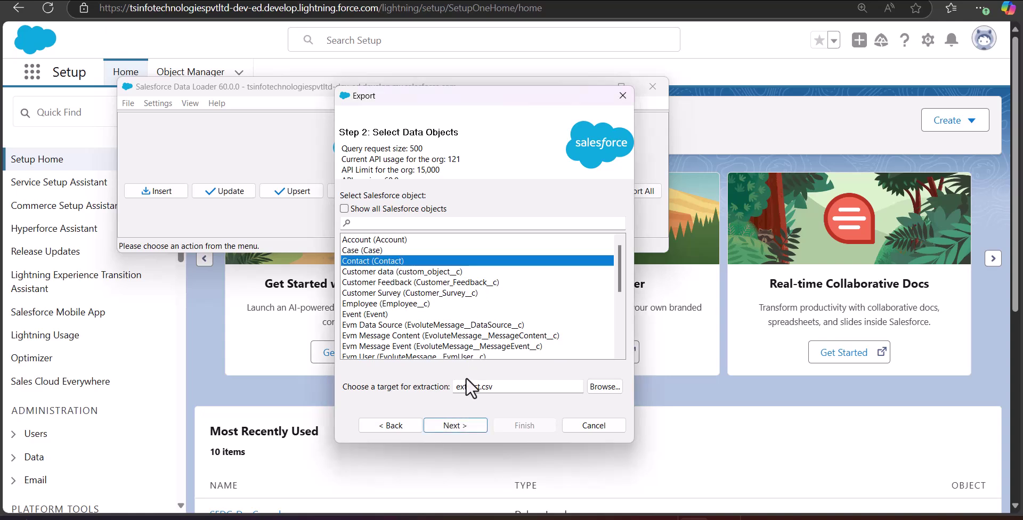
pyautogui.click(527, 388)
pyautogui.press('BackSpace')
pyautogui.write('Contact')
pyautogui.click(463, 423)
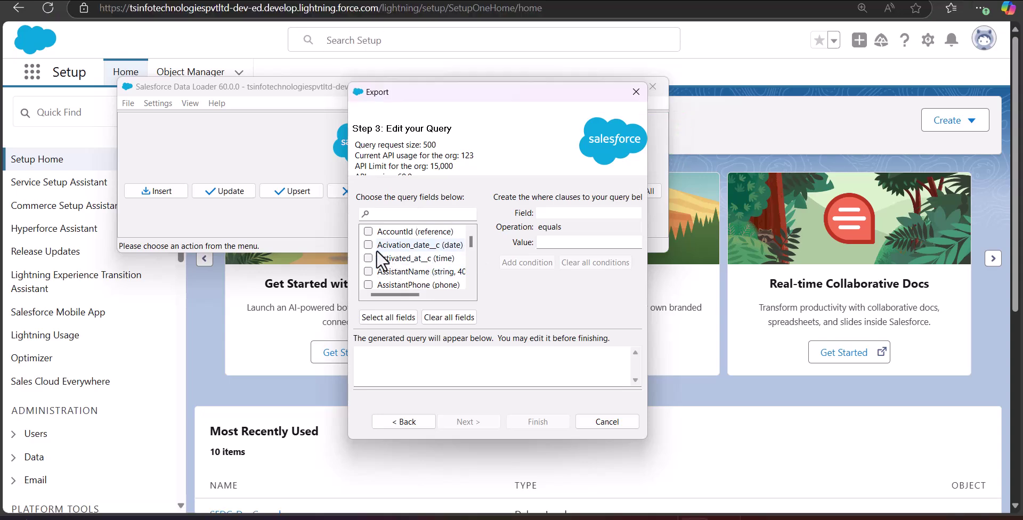
# Add the Phone and Id fields so the query reads SELECT Name, Email, Phone, Id FROM Contact, then finish
pyautogui.click(368, 231)
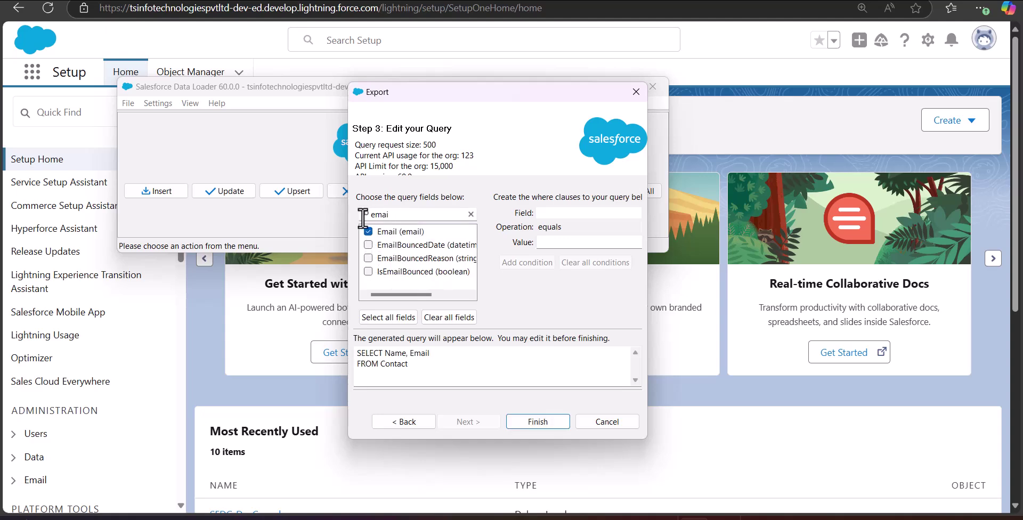
pyautogui.write('phone')
pyautogui.click(368, 285)
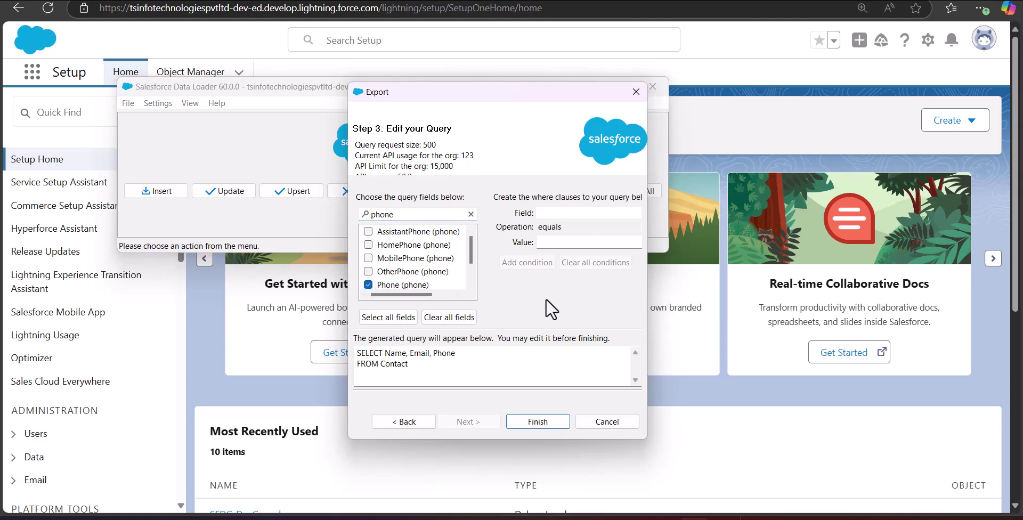
pyautogui.doubleClick(382, 214)
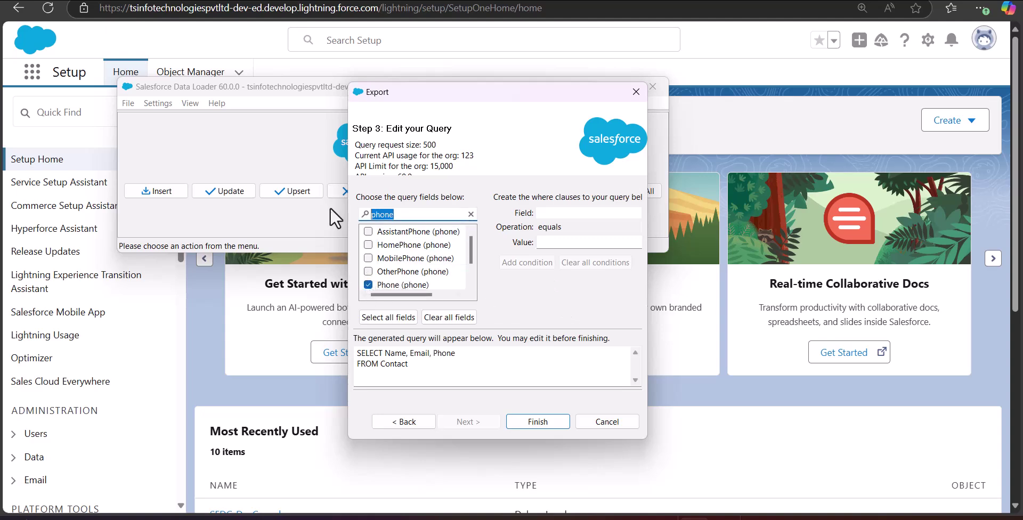
pyautogui.write('id')
pyautogui.click(367, 258)
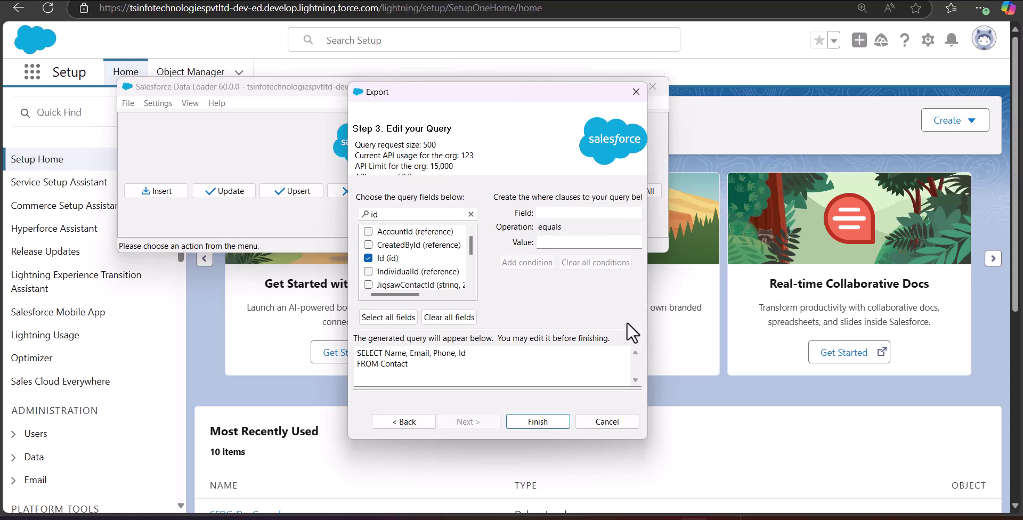
pyautogui.click(537, 424)
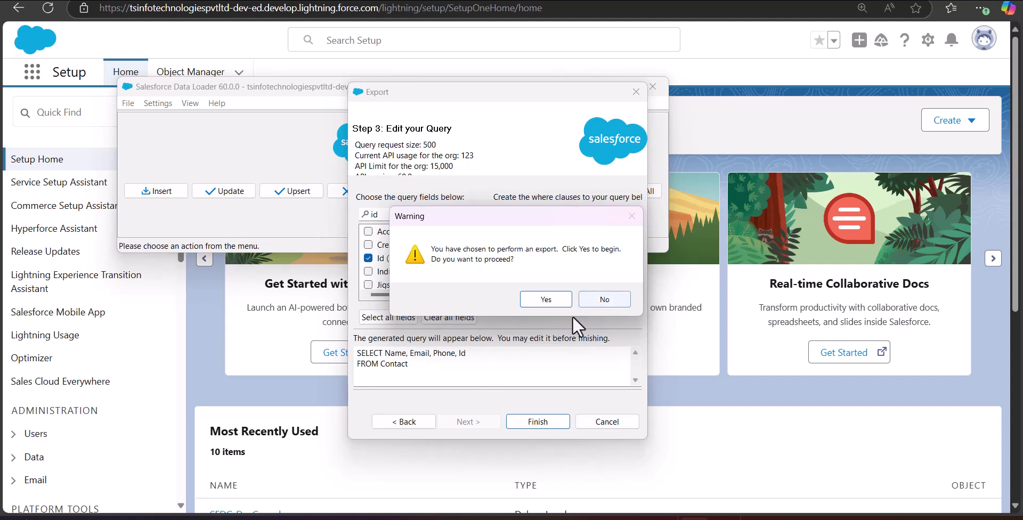
# Confirm the export, extracting 77 Contact records with 0 errors, and view the extraction
pyautogui.click(538, 305)
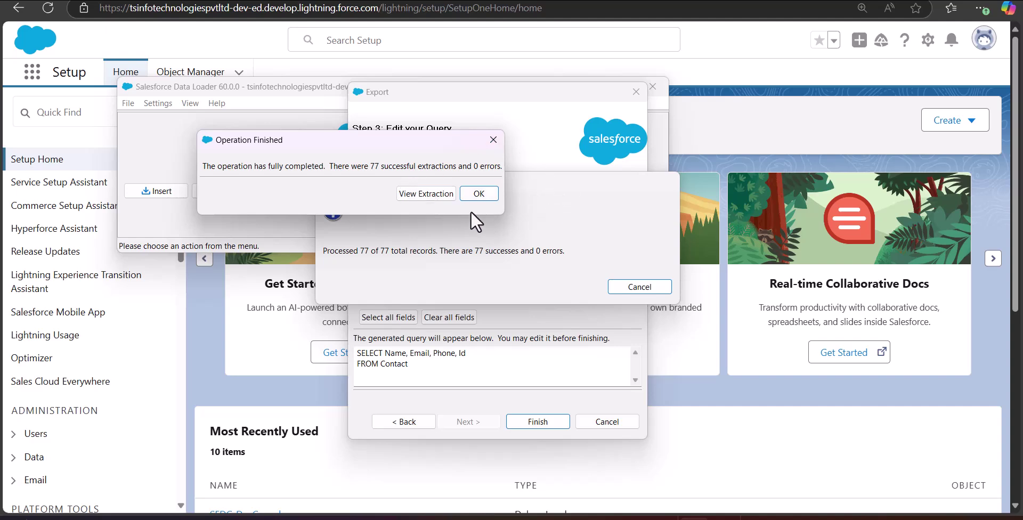
pyautogui.click(426, 195)
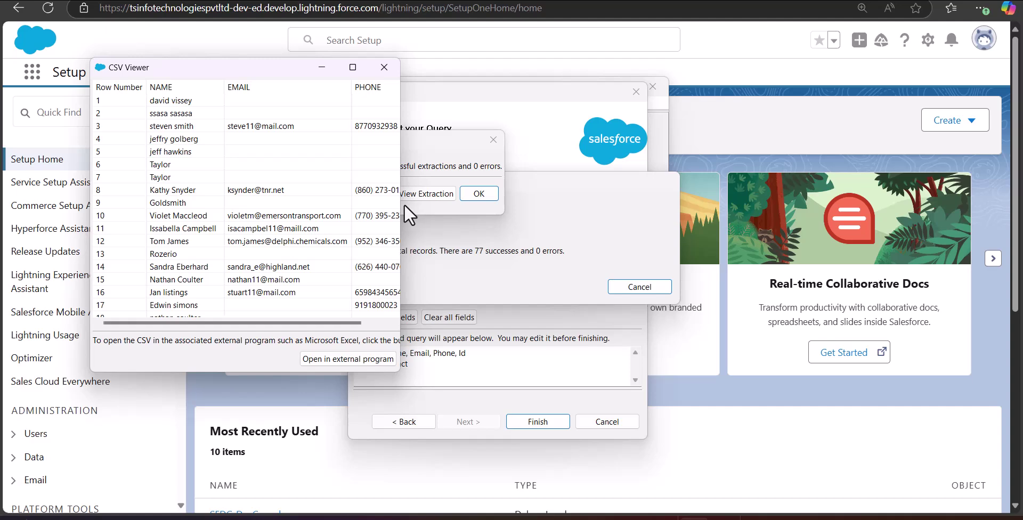
# Widen the CSV Viewer to reveal the ID column and open the file in Excel
pyautogui.moveTo(401, 203); pyautogui.dragTo(730, 213)
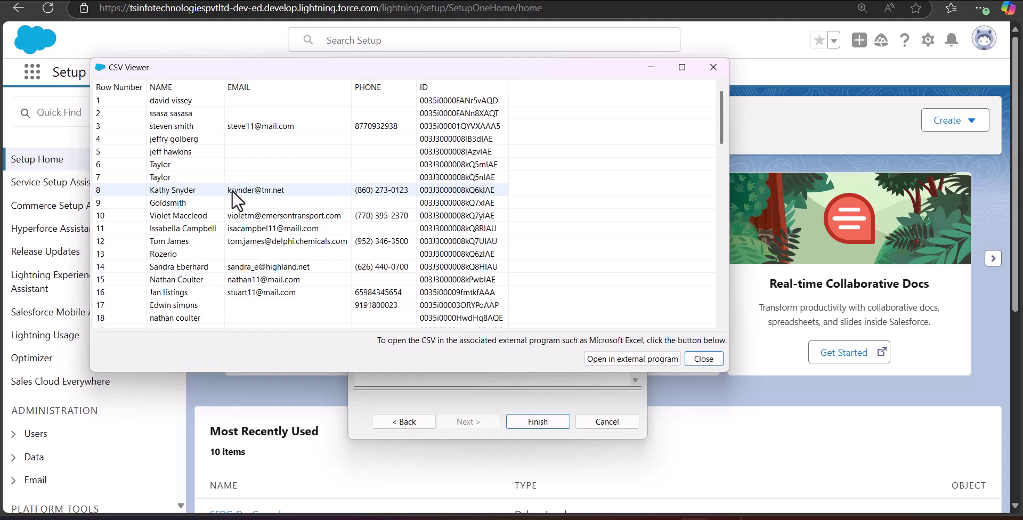
pyautogui.scroll(-4, 237, 201)
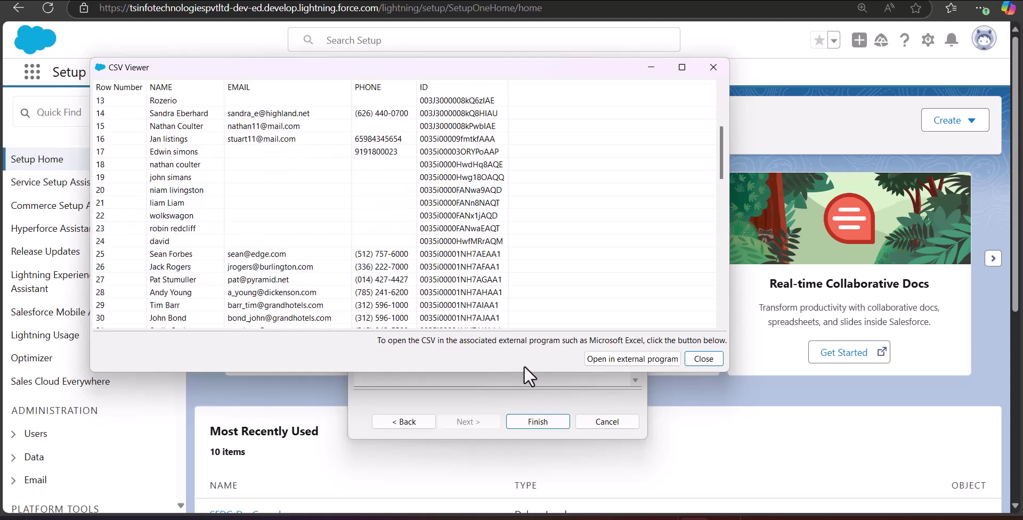
pyautogui.click(611, 360)
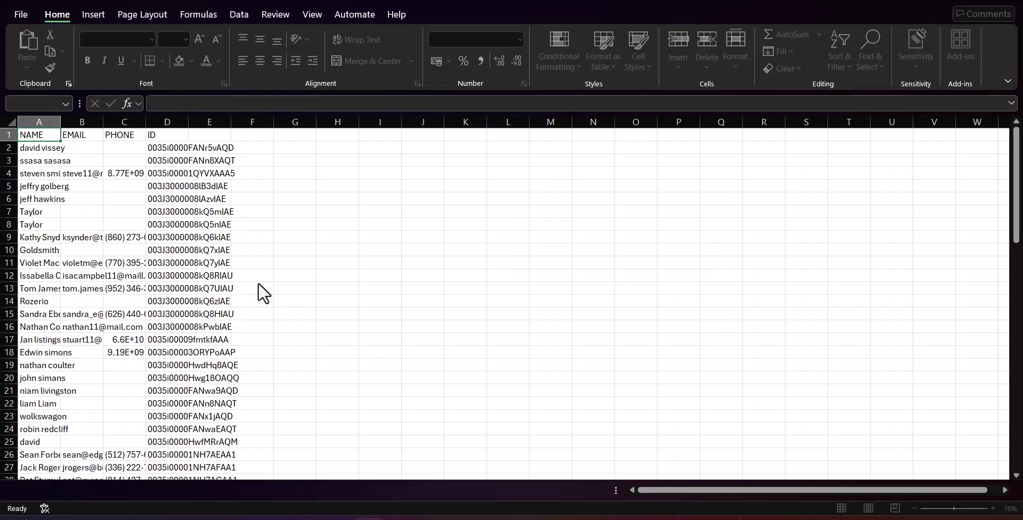
# Dismiss the conversion prompt, widen the PHONE, EMAIL and NAME columns, then minimize Excel
pyautogui.click(637, 212)
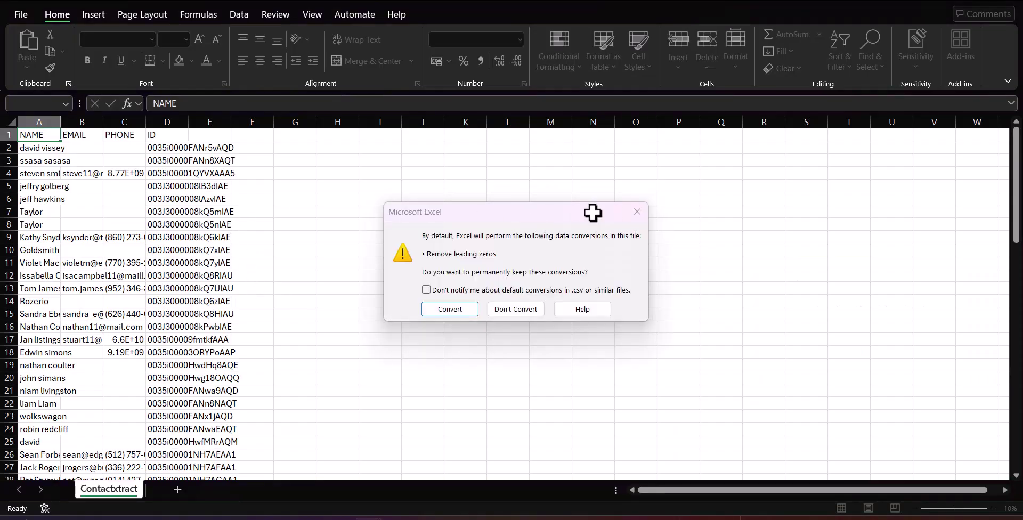
pyautogui.moveTo(149, 122); pyautogui.dragTo(349, 122)
pyautogui.moveTo(99, 122); pyautogui.dragTo(345, 121)
pyautogui.moveTo(59, 120); pyautogui.dragTo(203, 132)
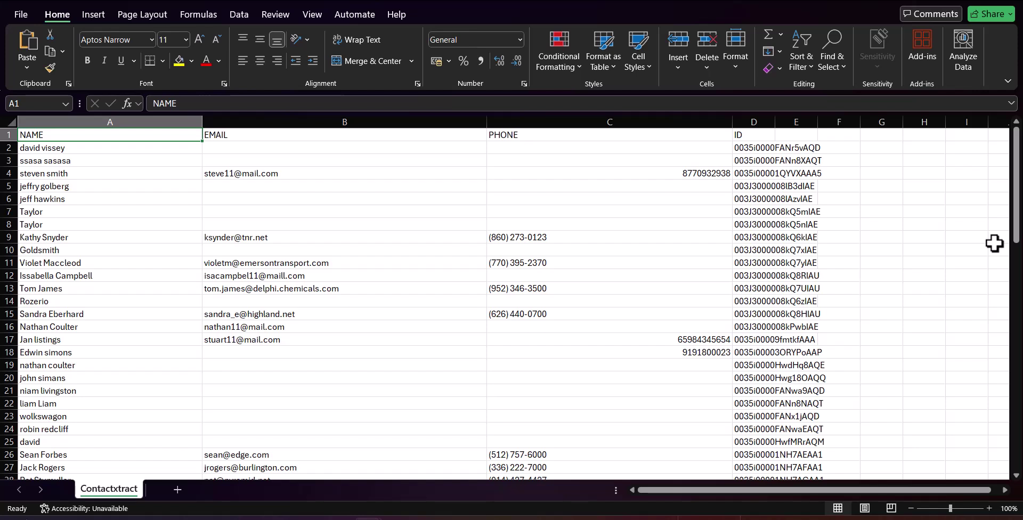
pyautogui.click(945, 3)
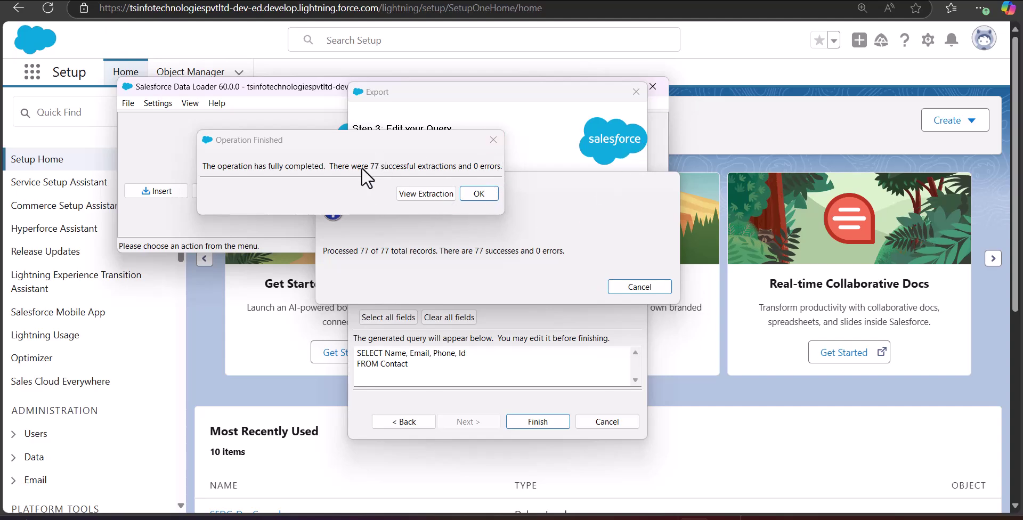
# Close the Data Loader windows and open Data Export via a Quick Find search for 'Data export'
pyautogui.click(75, 114)
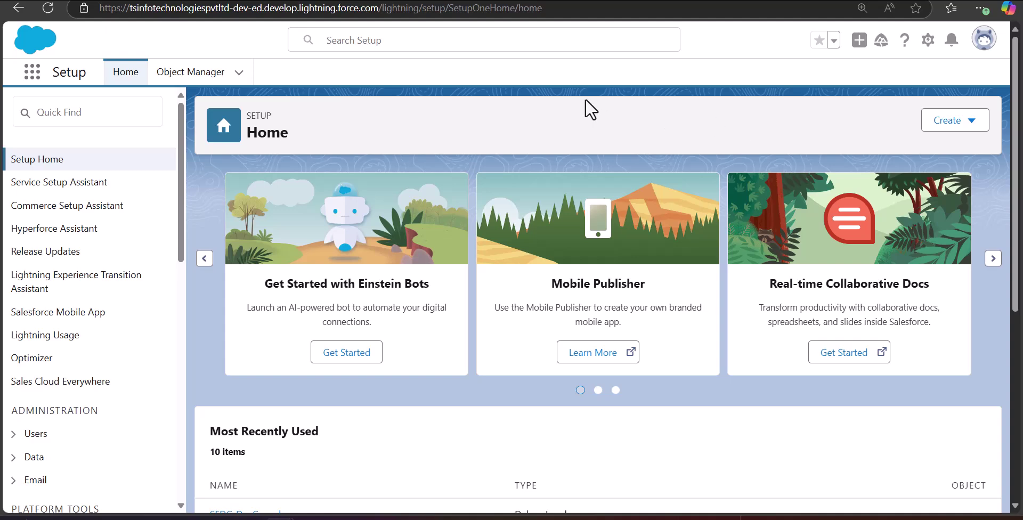
pyautogui.click(144, 104)
pyautogui.write('Data expo')
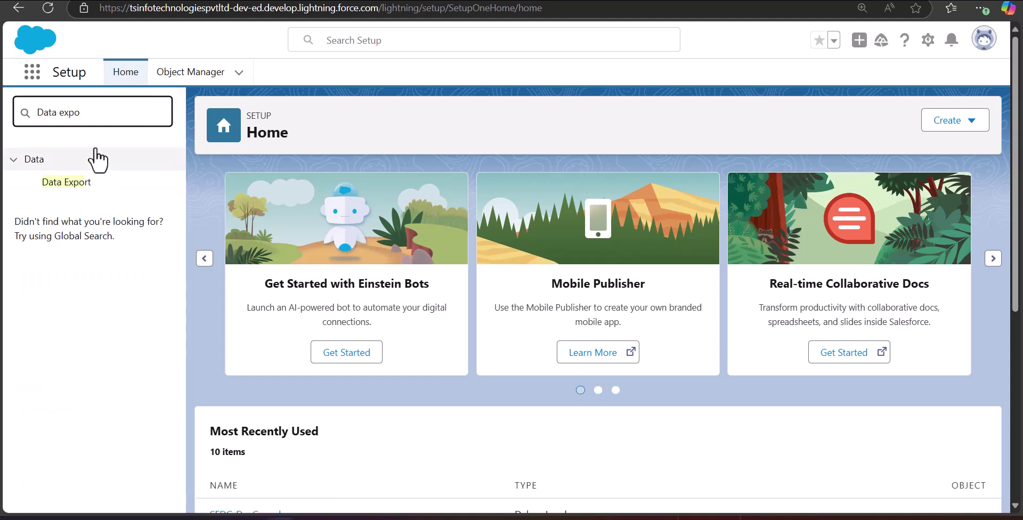
pyautogui.write('rt')
pyautogui.click(107, 183)
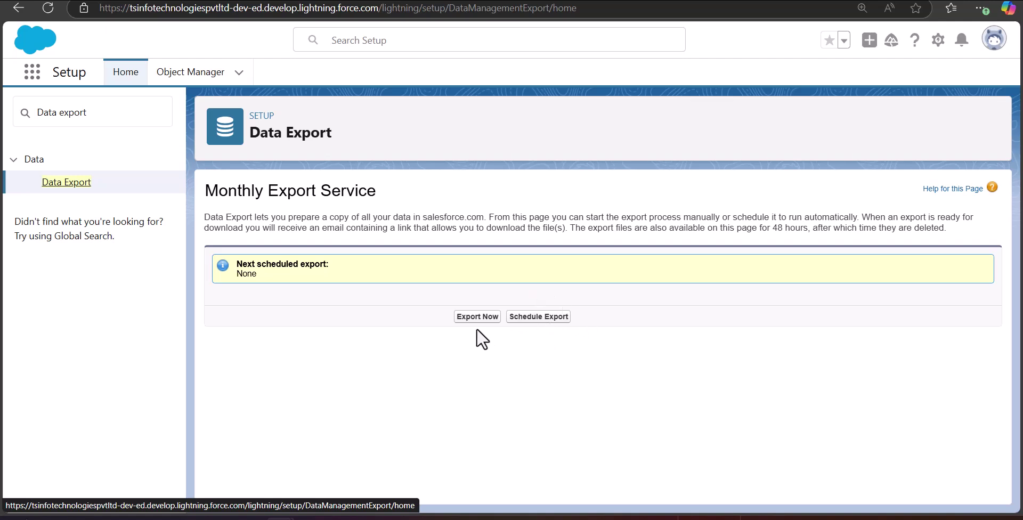
pyautogui.click(533, 319)
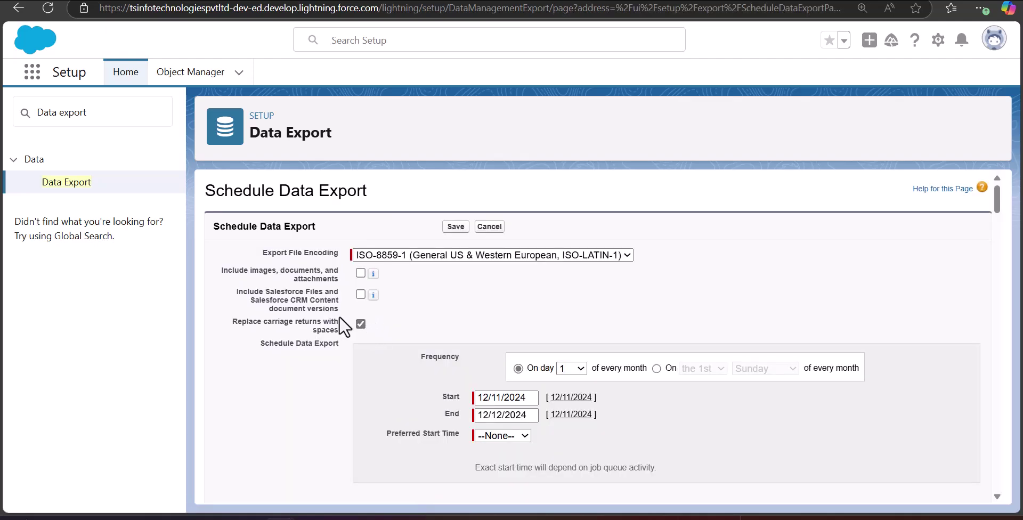
pyautogui.scroll(-1, 399, 306)
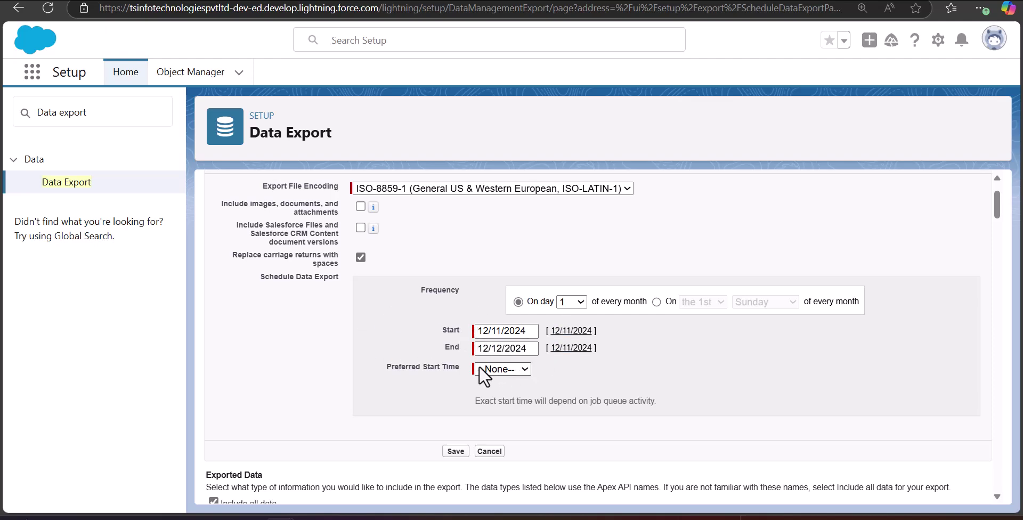
pyautogui.scroll(-2, 475, 363)
pyautogui.scroll(3, 462, 344)
pyautogui.scroll(-2, 490, 351)
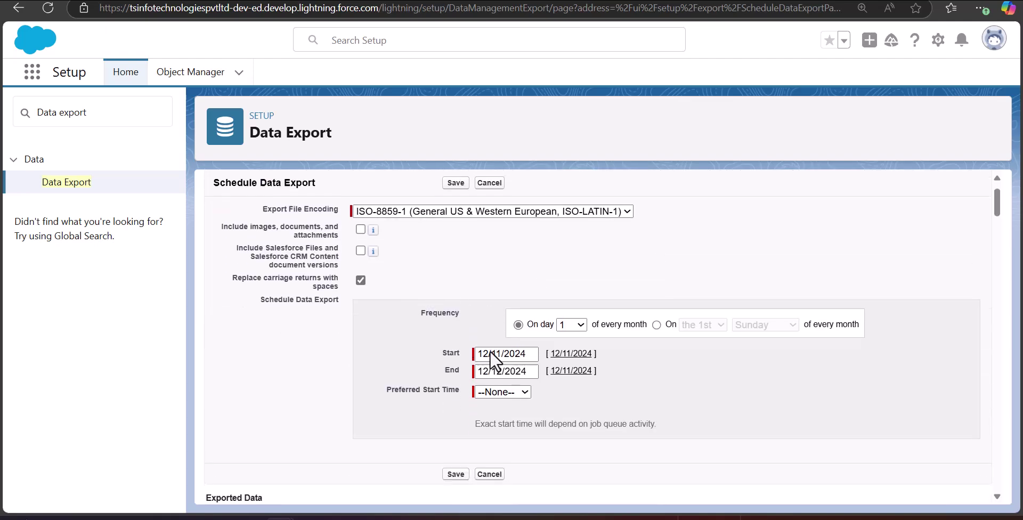
pyautogui.scroll(-2, 491, 361)
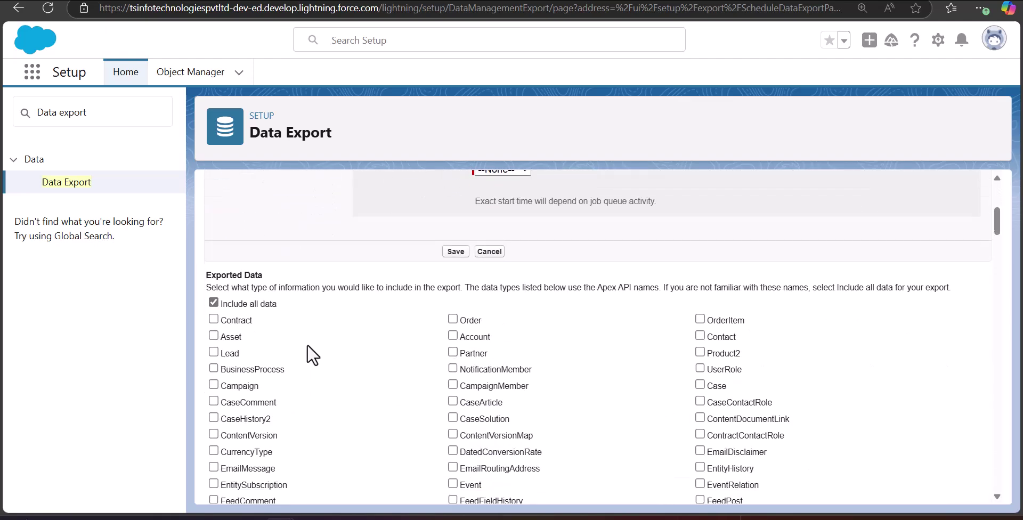
pyautogui.scroll(-2, 639, 341)
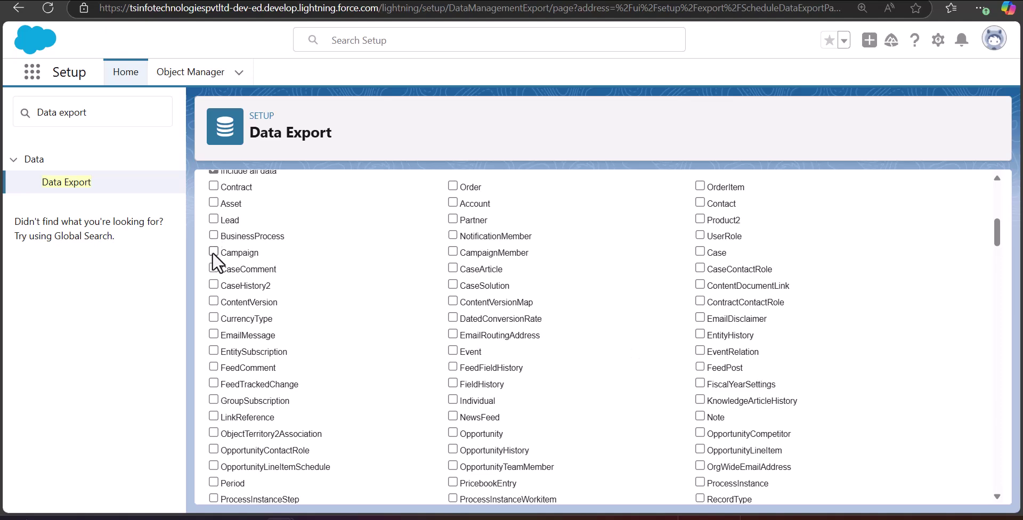
pyautogui.click(701, 203)
pyautogui.scroll(2, 634, 338)
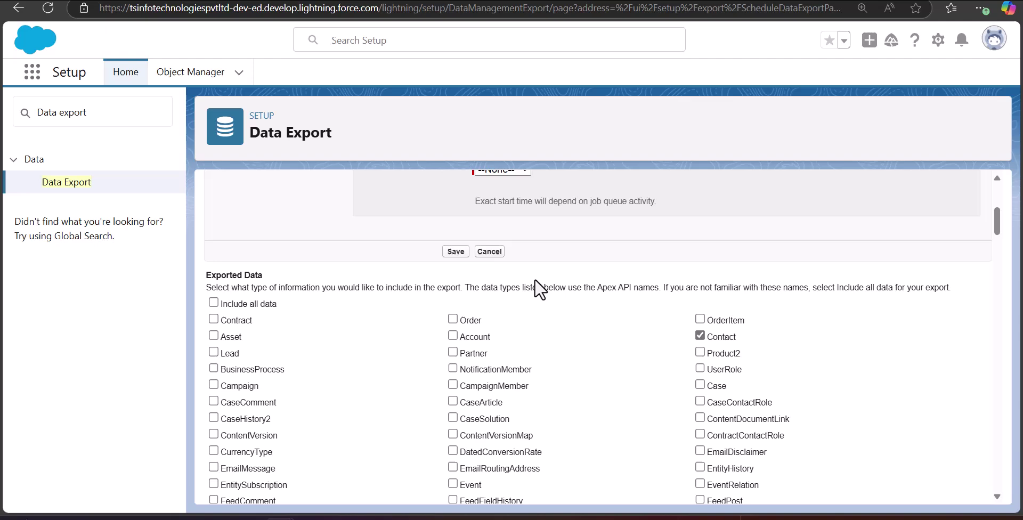
pyautogui.scroll(5, 327, 171)
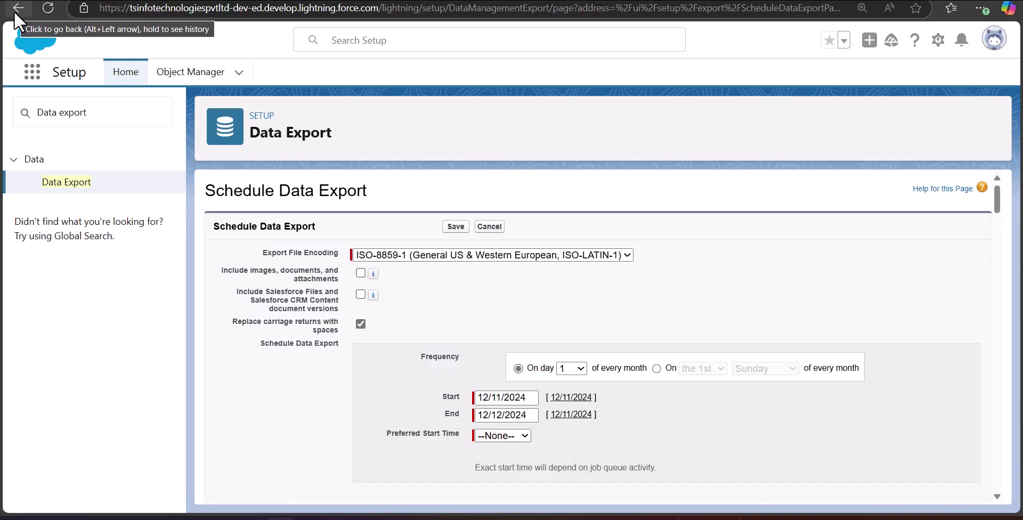
pyautogui.click(77, 182)
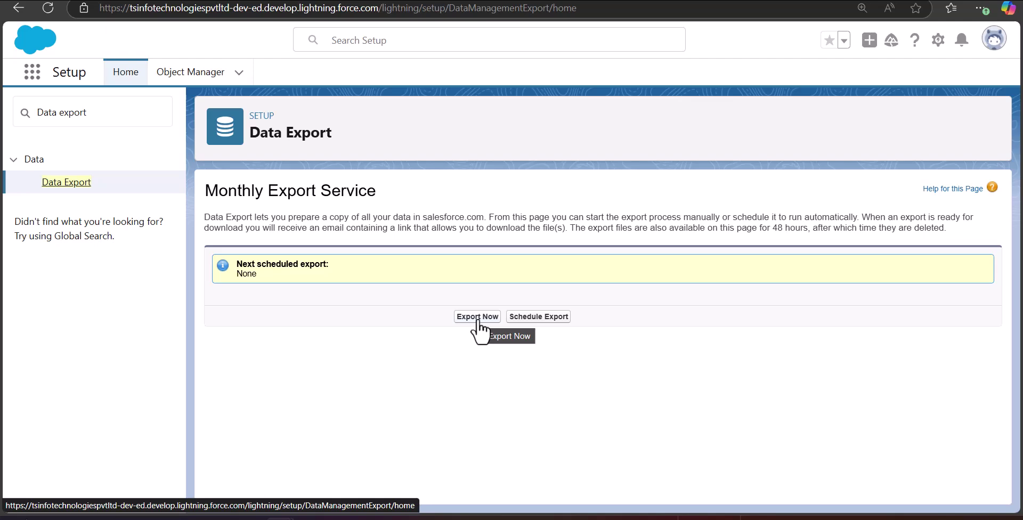
# Start an Export Now with only Contact selected and Include all data cleared
pyautogui.click(478, 318)
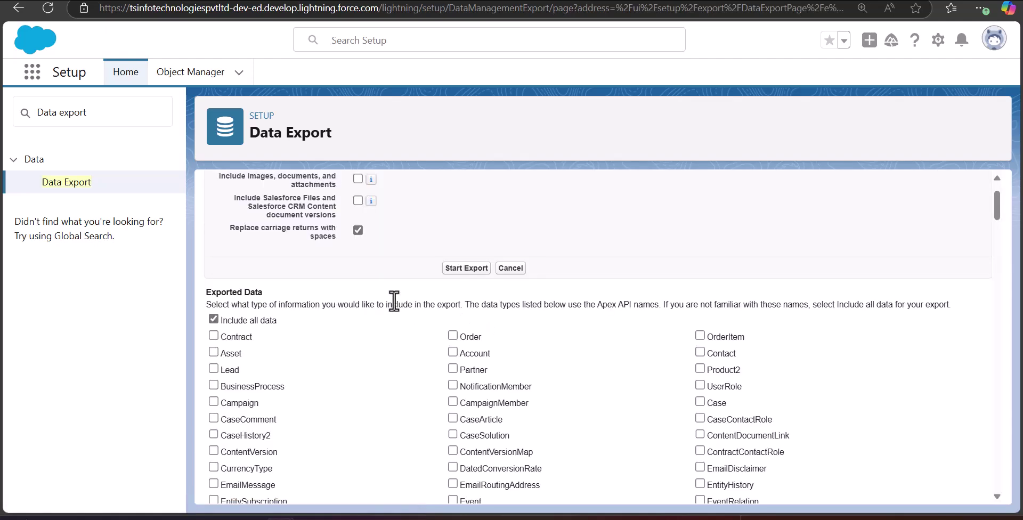
pyautogui.scroll(2, 394, 301)
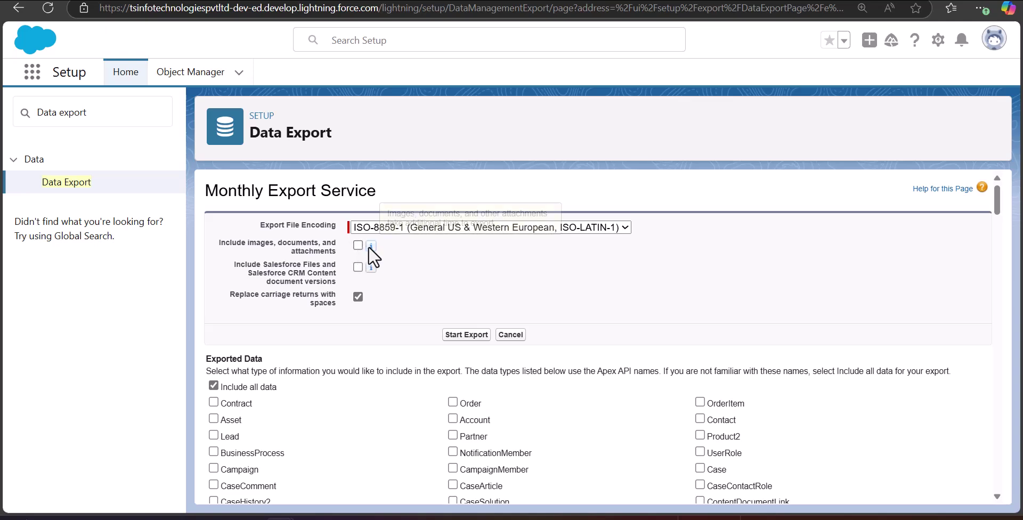
pyautogui.scroll(-2, 554, 376)
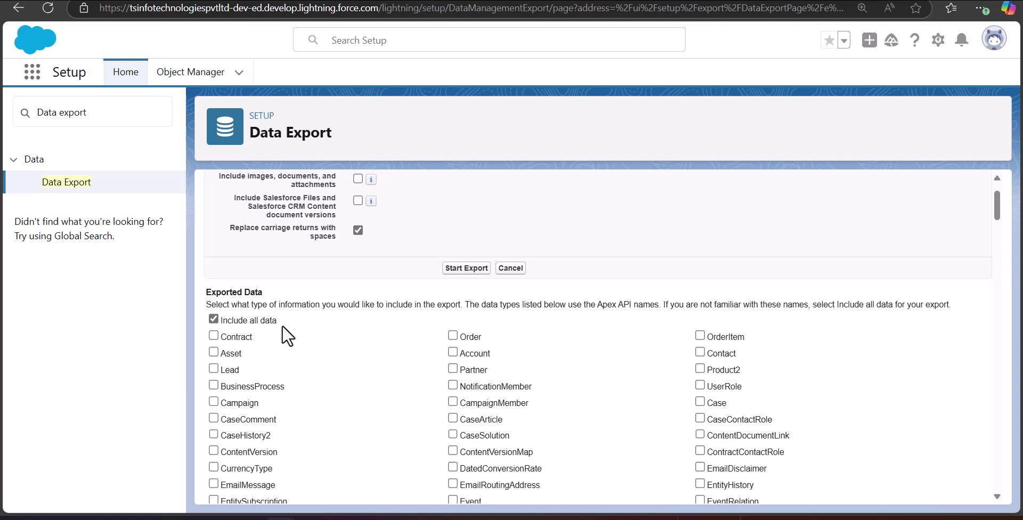
pyautogui.scroll(-1, 291, 333)
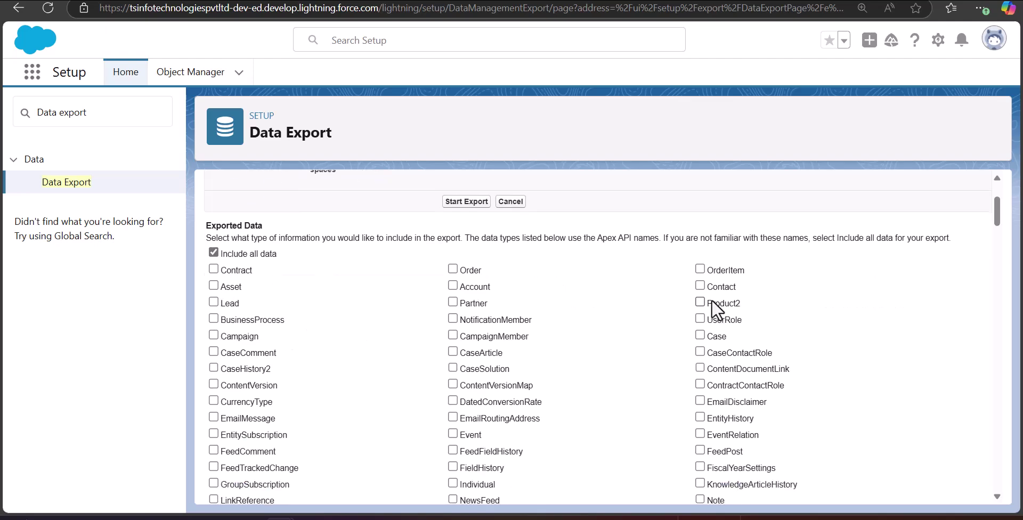
pyautogui.click(700, 286)
pyautogui.scroll(2, 575, 318)
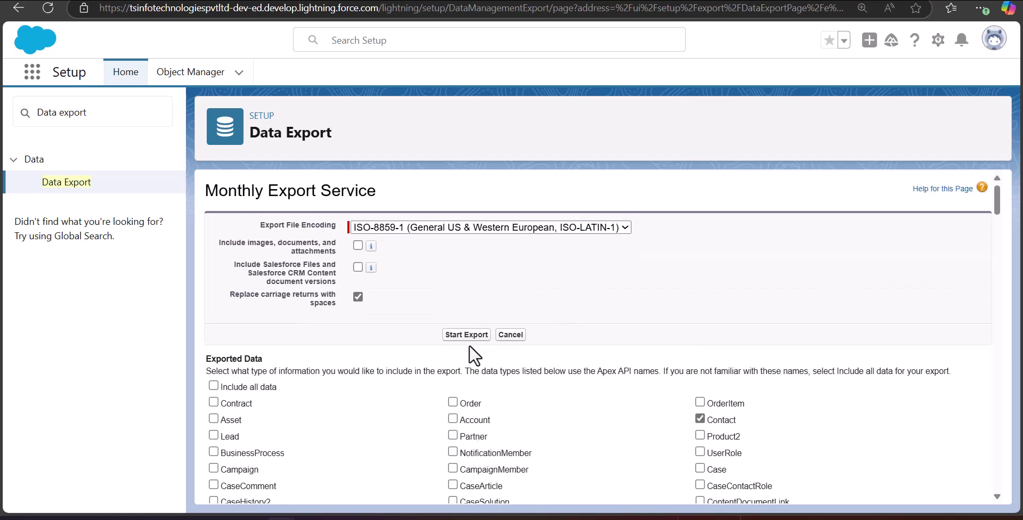